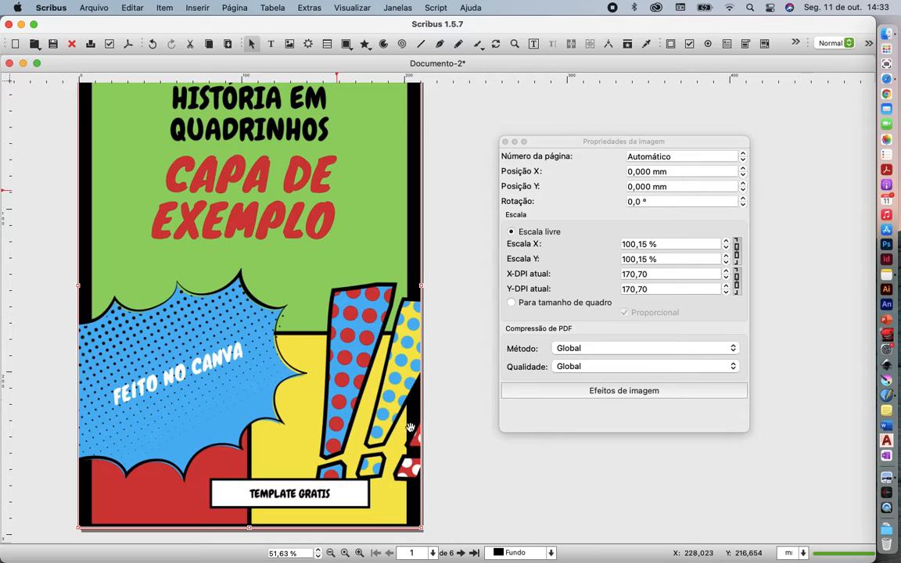
scroll(339, 326, "up", 4)
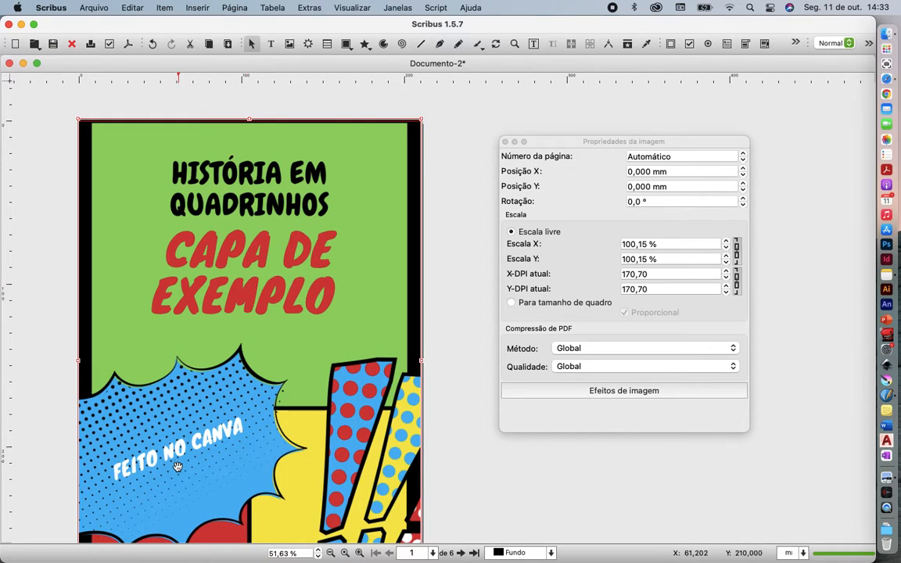
scroll(175, 439, "down", 3)
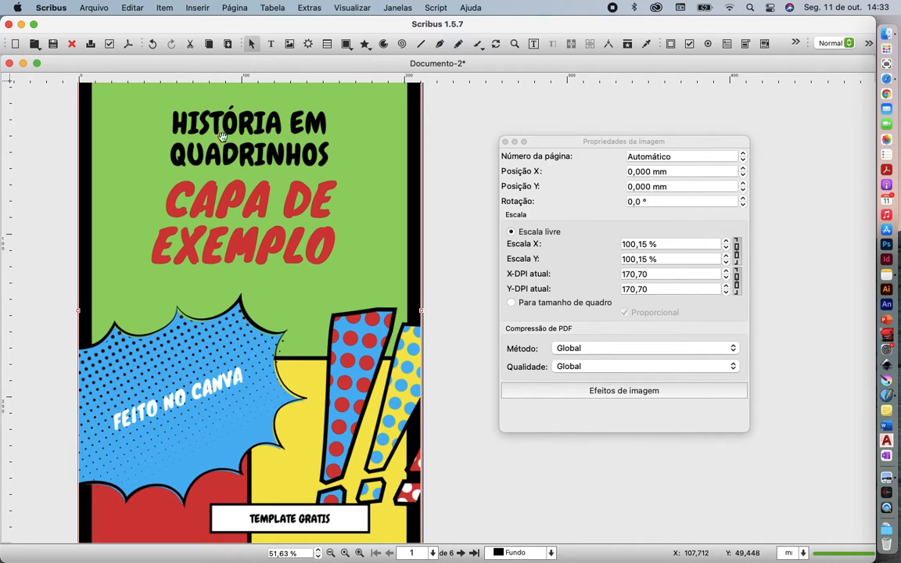
Step: Switch to the Canva design in Safari, search its templates for "HQ" and look through the results
key("ctrl+Up")
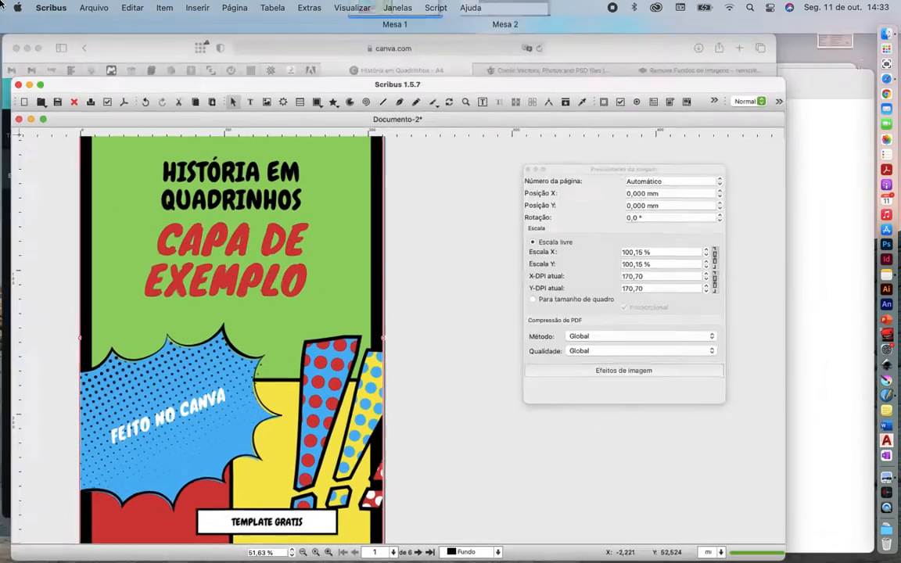
left_click(174, 193)
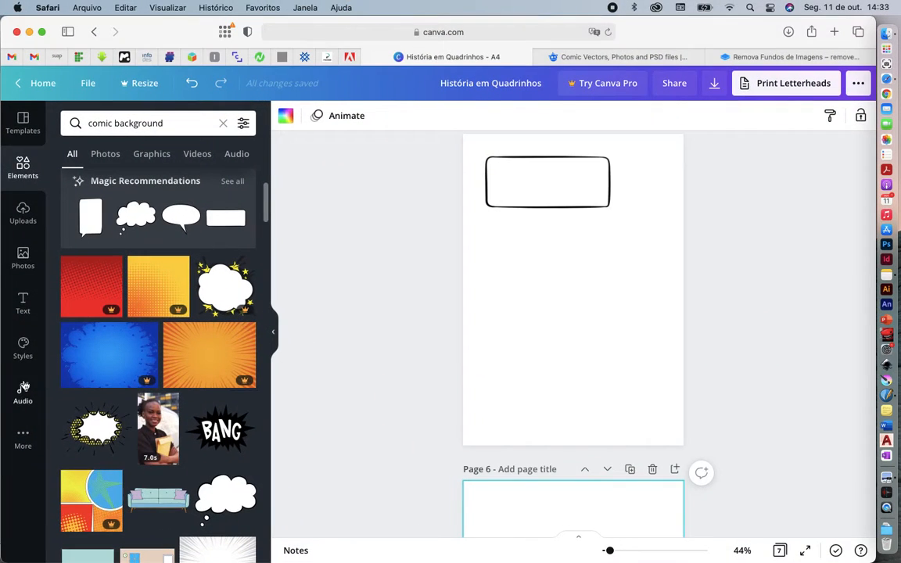
left_click(23, 213)
left_click(21, 123)
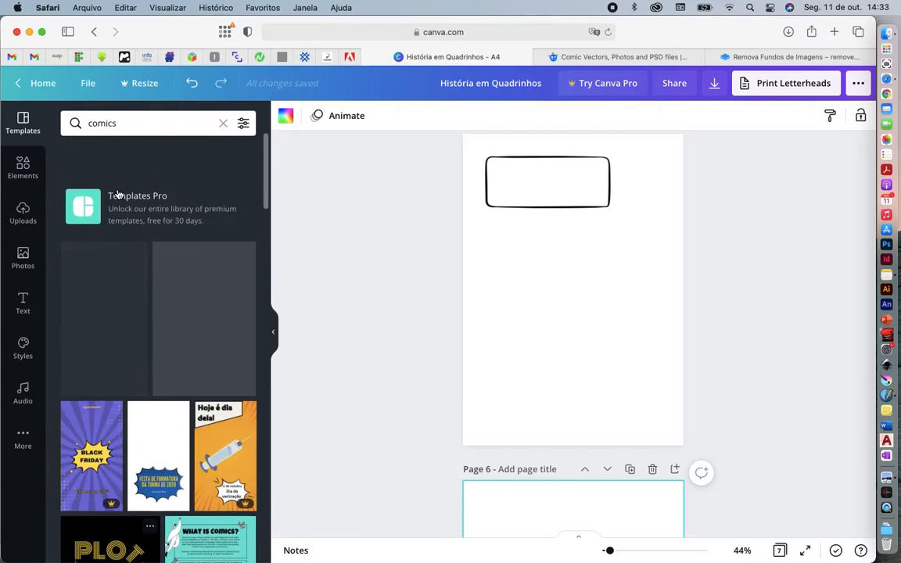
double_click(119, 123)
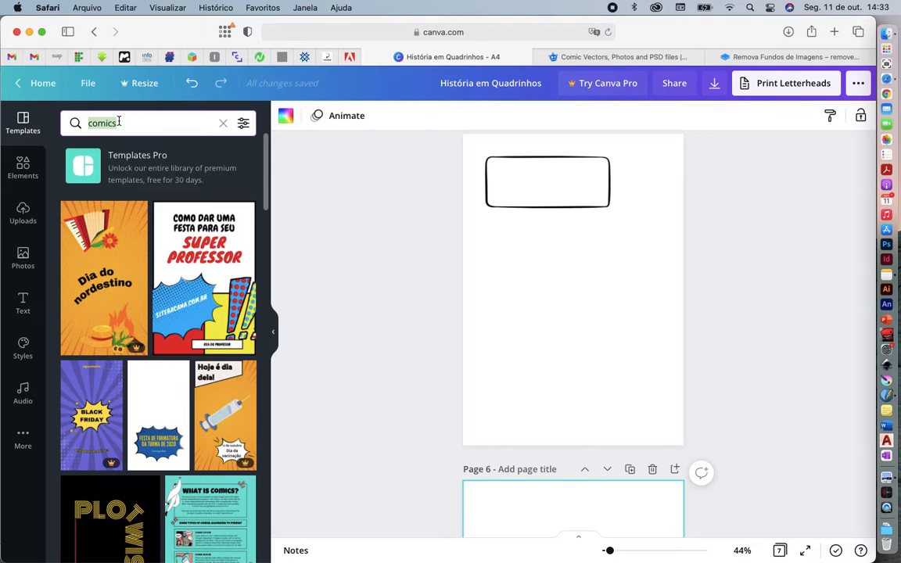
type("HQ")
key("Return")
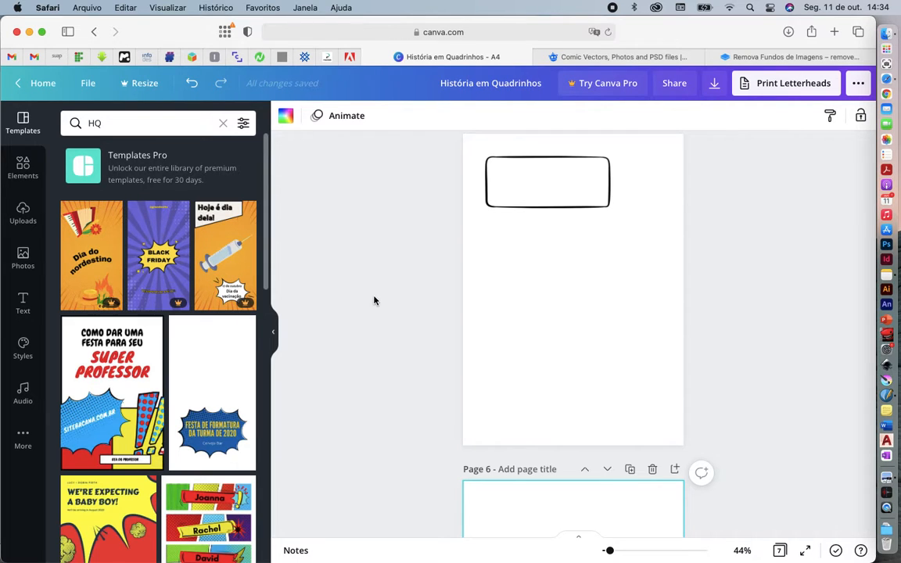
scroll(374, 300, "up", 20)
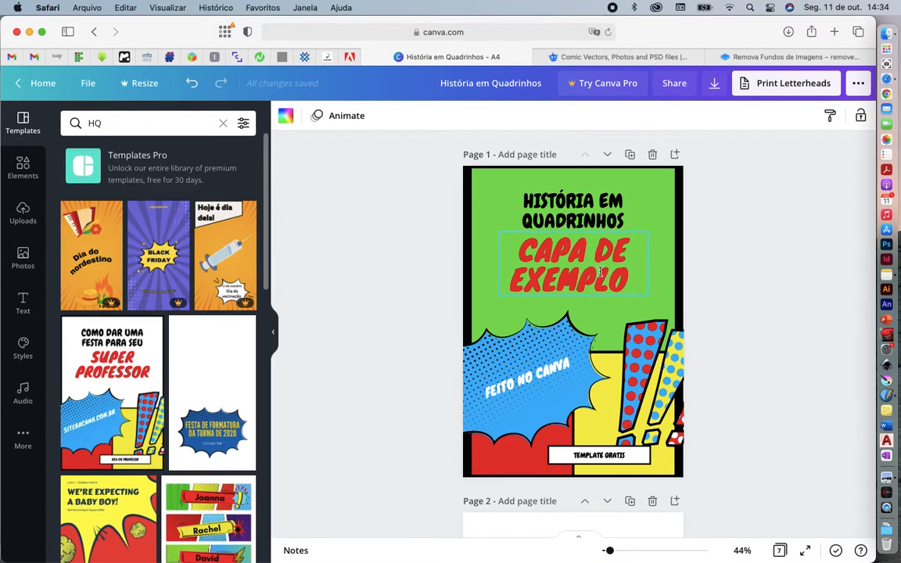
scroll(219, 352, "down", 3)
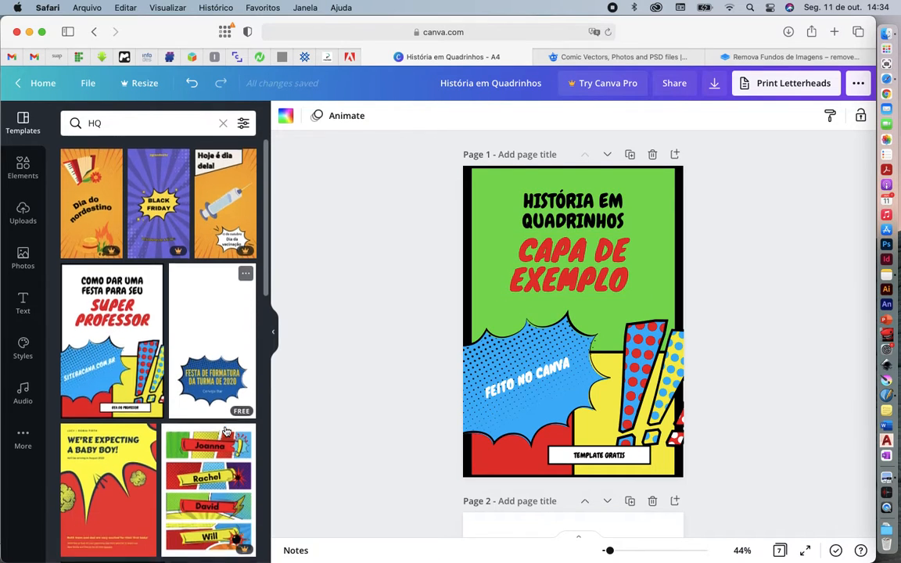
scroll(226, 431, "down", 7)
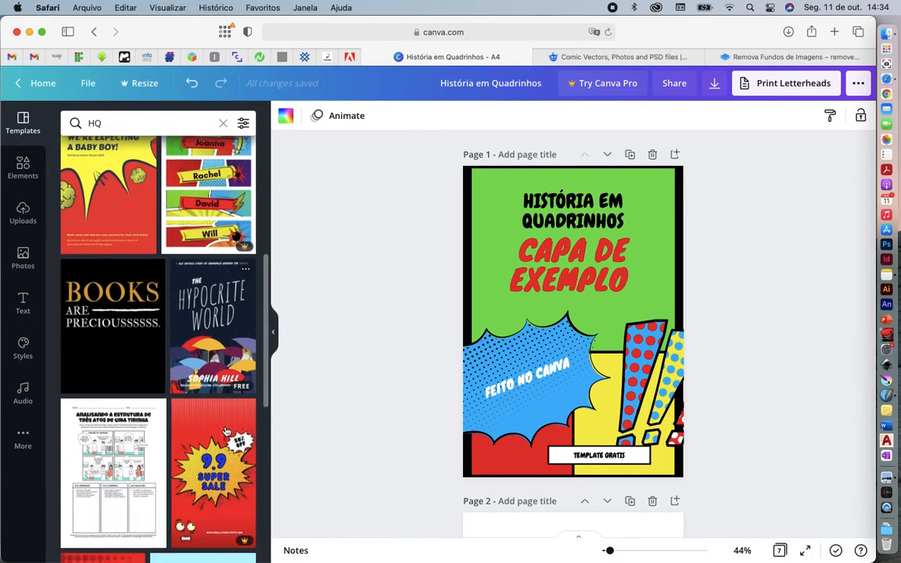
scroll(225, 431, "down", 7)
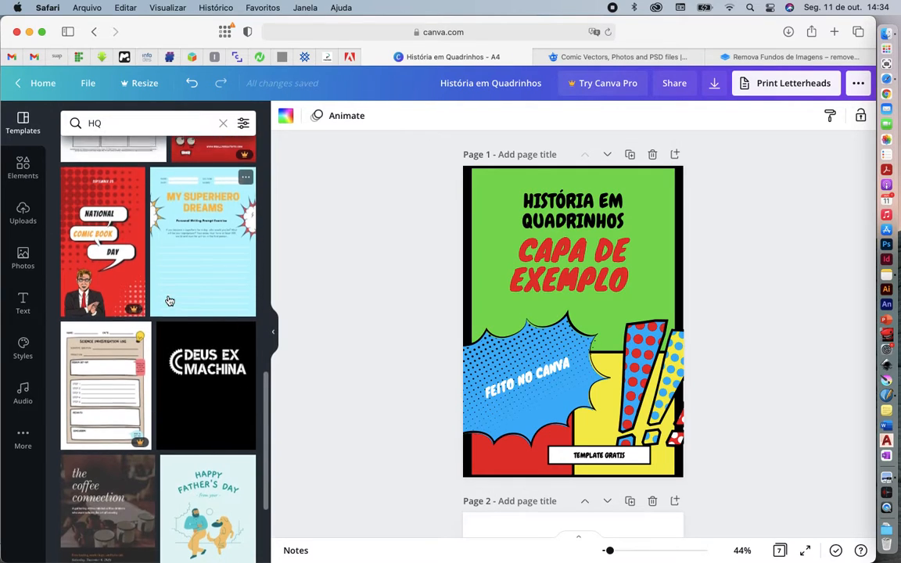
Step: Switch to the Freepik page and look through the "comic" resources
left_click(618, 57)
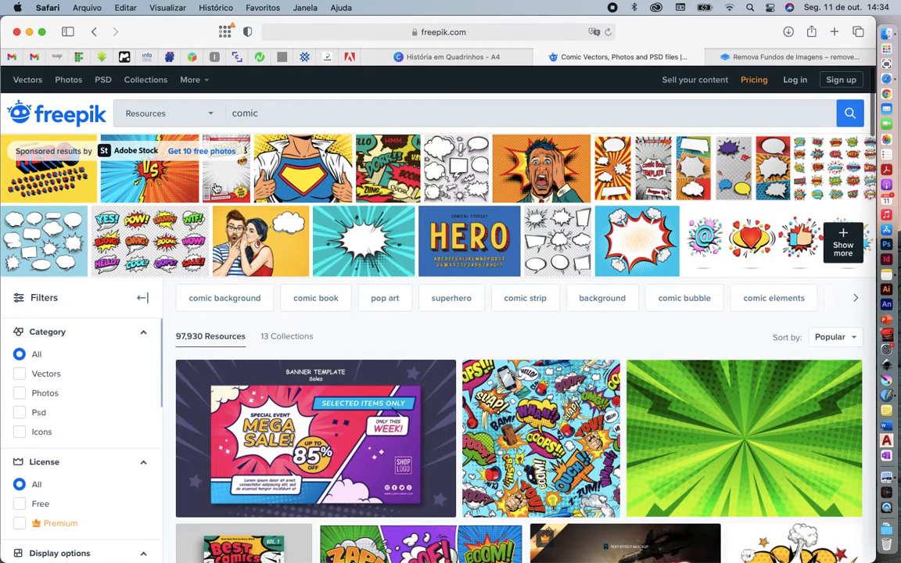
scroll(218, 186, "down", 1)
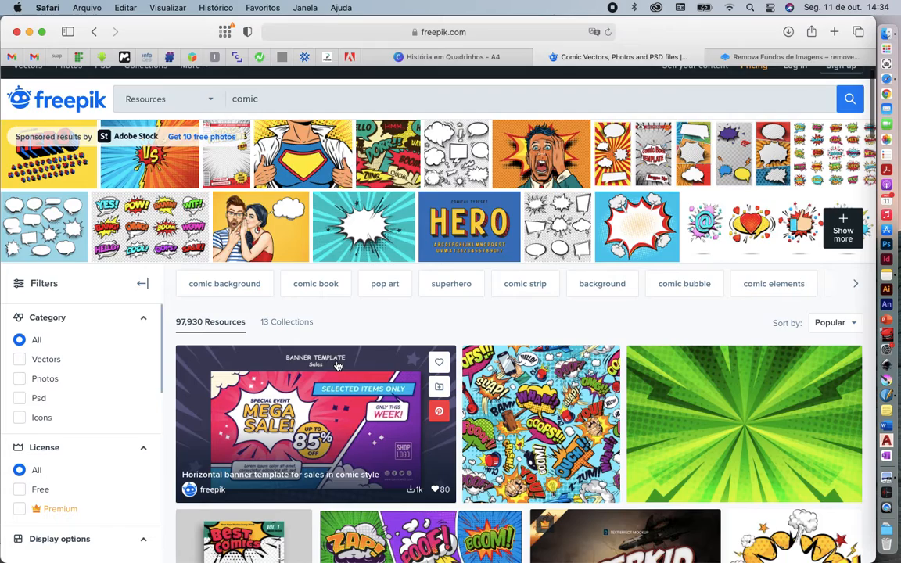
scroll(338, 364, "down", 5)
scroll(338, 365, "down", 10)
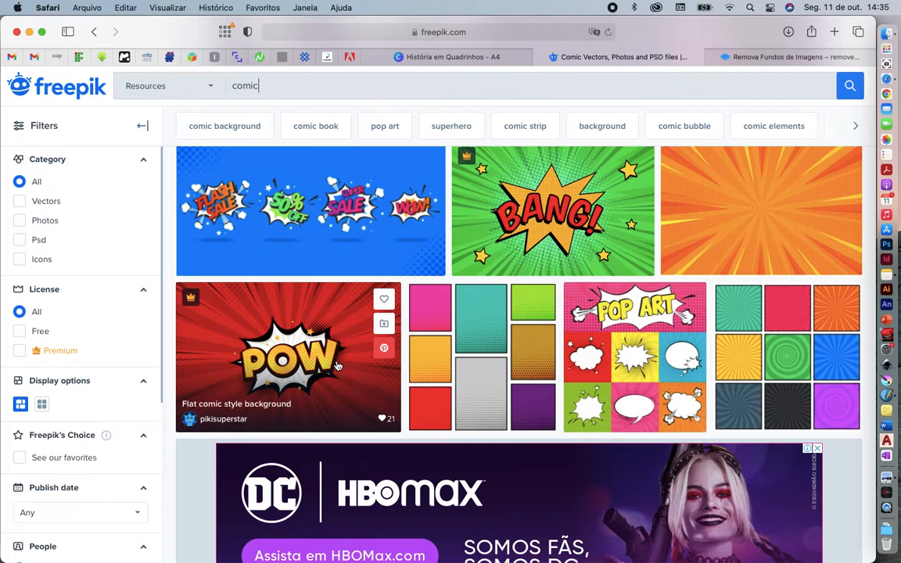
scroll(338, 364, "up", 15)
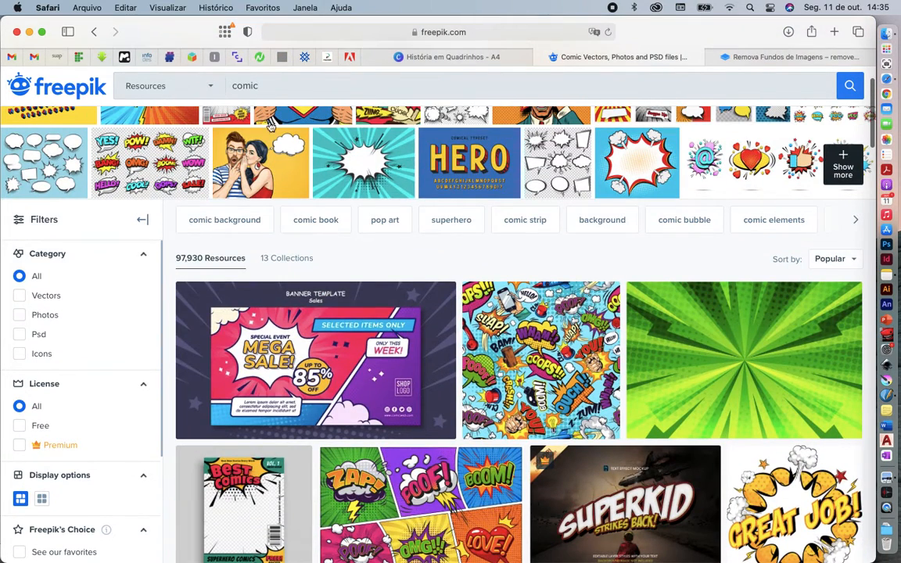
Step: Search the Freepik resources for "nature"
double_click(252, 87)
type("nature")
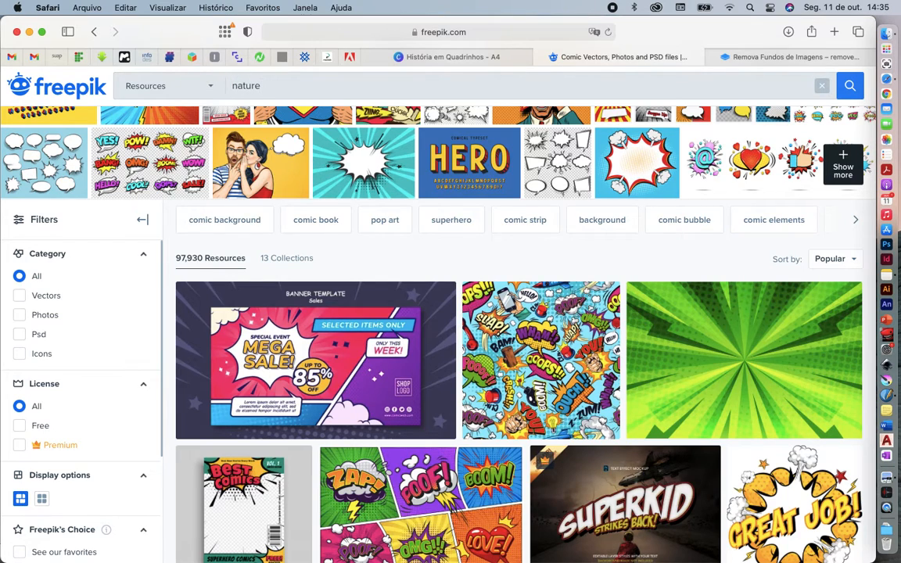
key("Return")
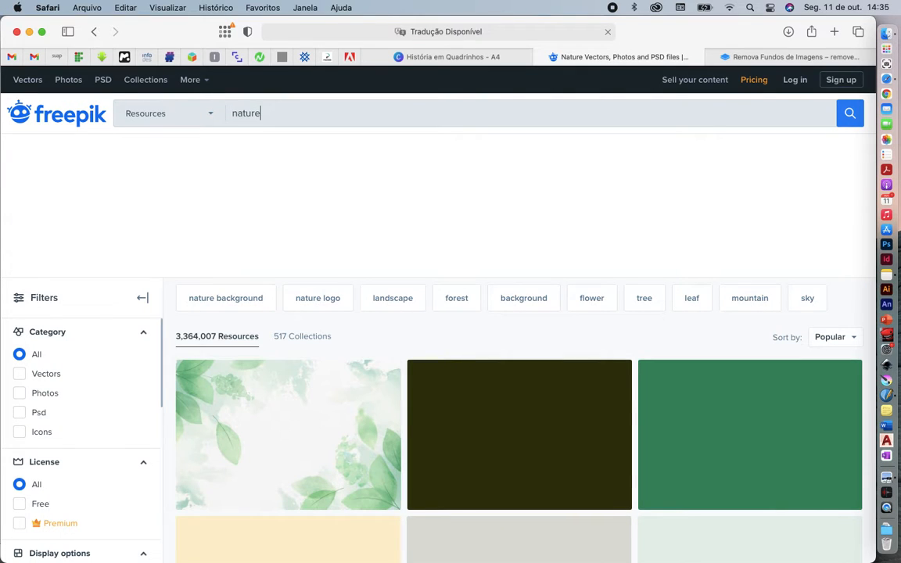
Step: Browse the nature resources, preview the "Wild nature take care of your home" square flyer and close the preview
scroll(300, 286, "down", 5)
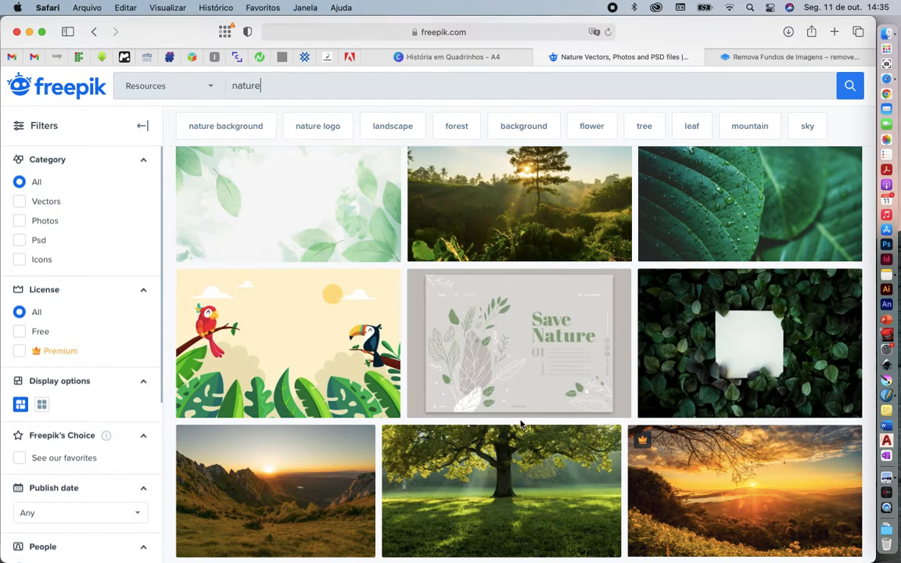
scroll(491, 389, "down", 3)
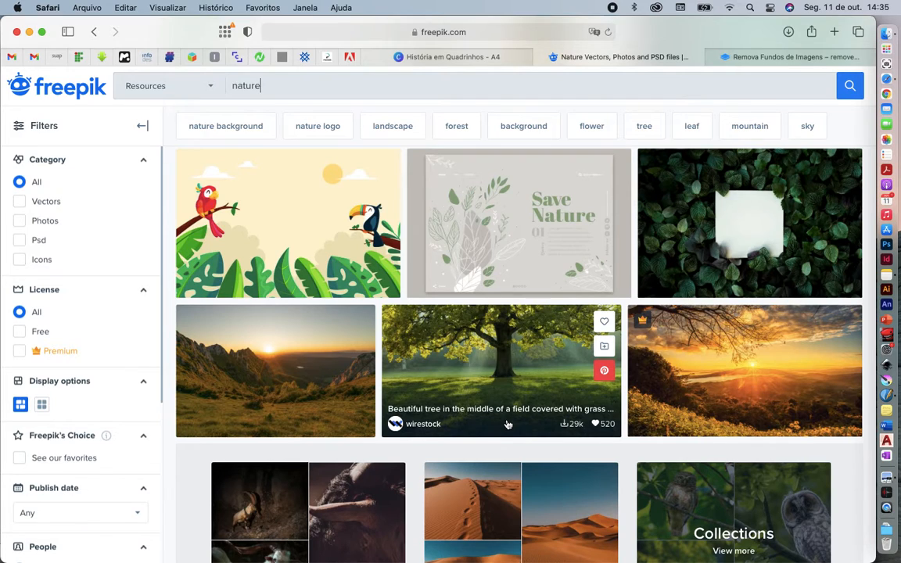
scroll(508, 425, "down", 1)
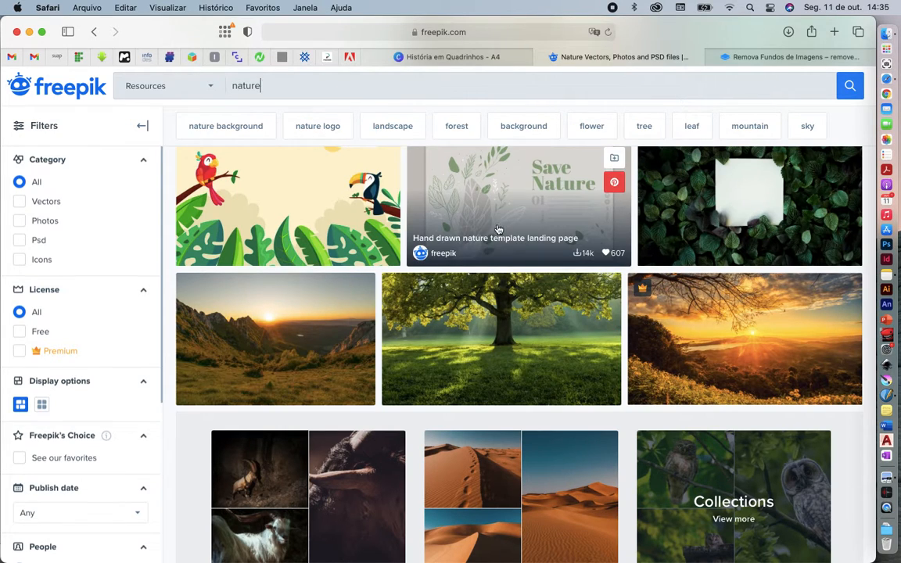
scroll(512, 233, "up", 1)
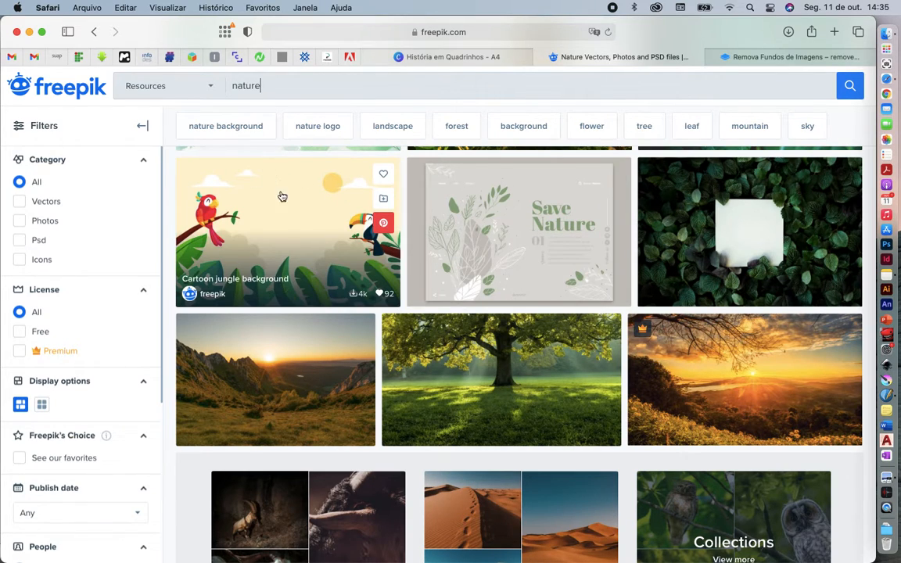
scroll(243, 279, "up", 3)
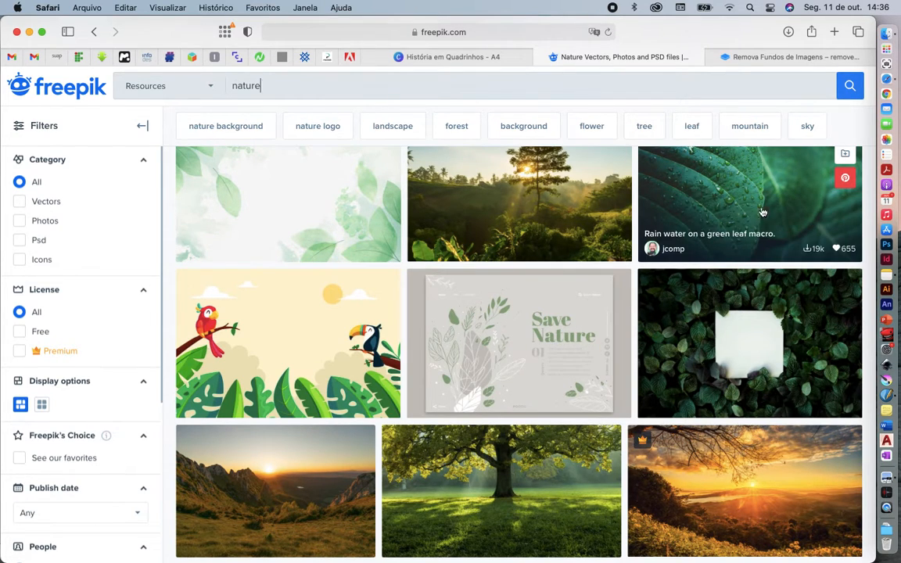
scroll(383, 407, "down", 5)
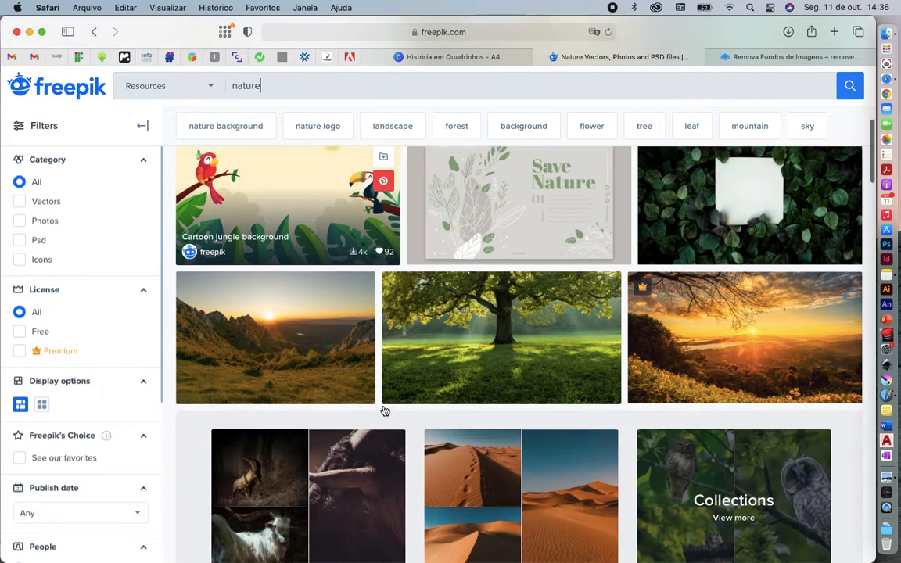
scroll(384, 410, "down", 5)
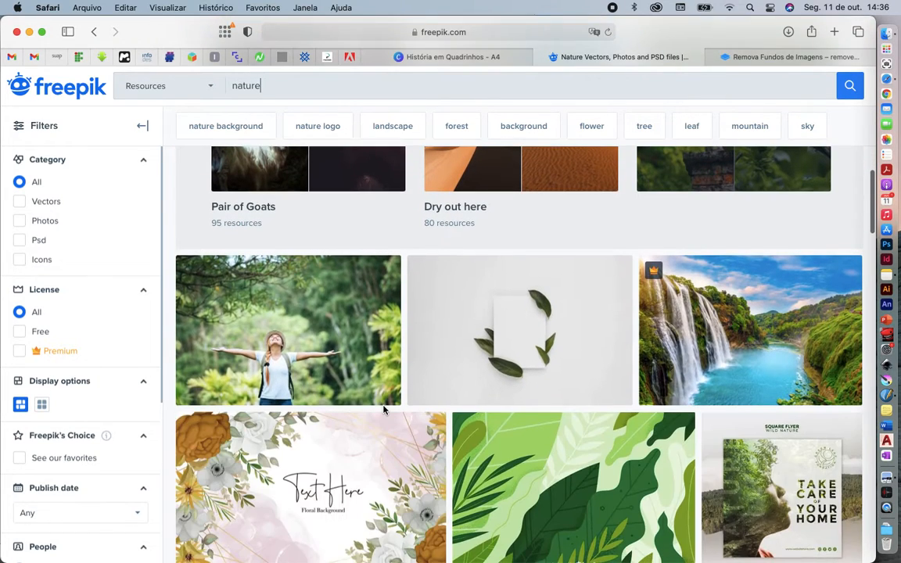
scroll(384, 410, "down", 2)
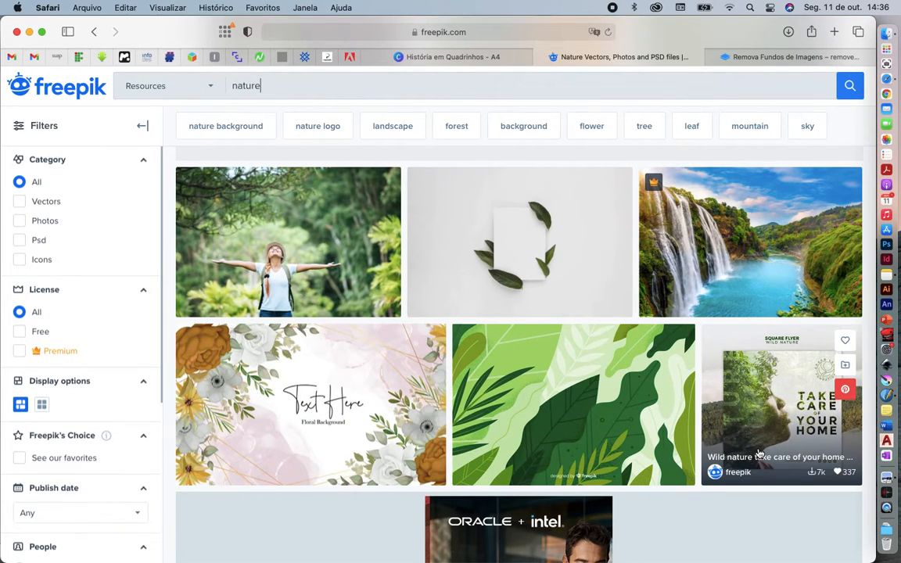
left_click(777, 420)
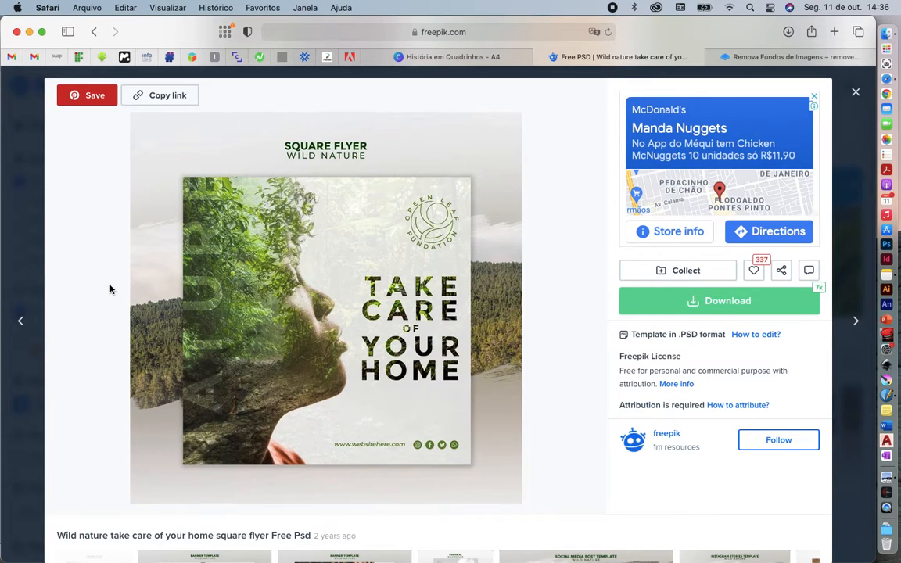
left_click(34, 226)
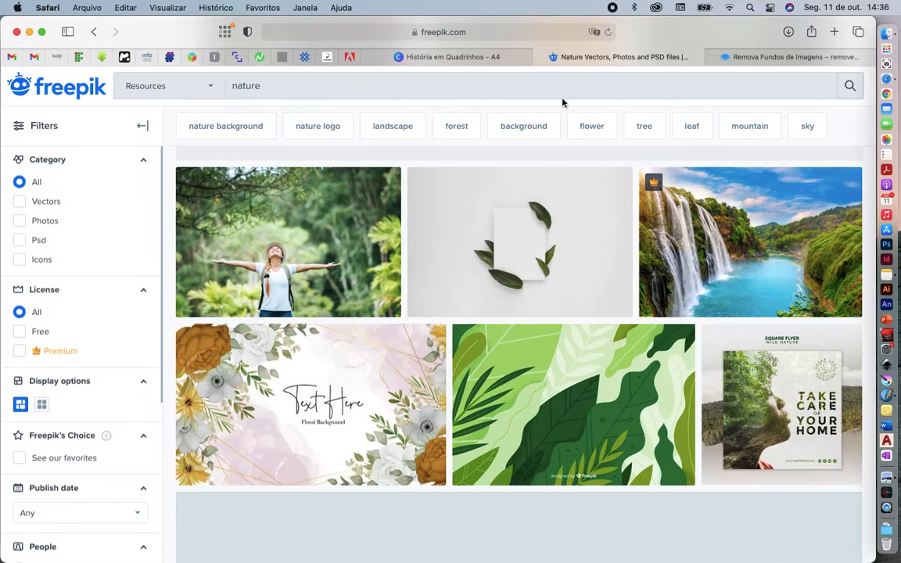
Step: Return to the Canva design and compare its cover page with the one placed in the Scribus document
left_click(470, 62)
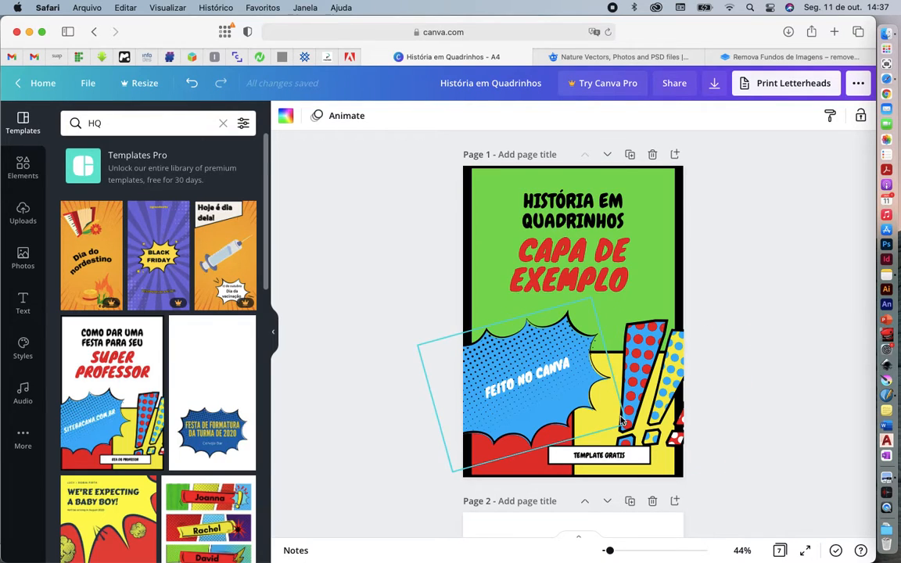
key("ctrl+Up")
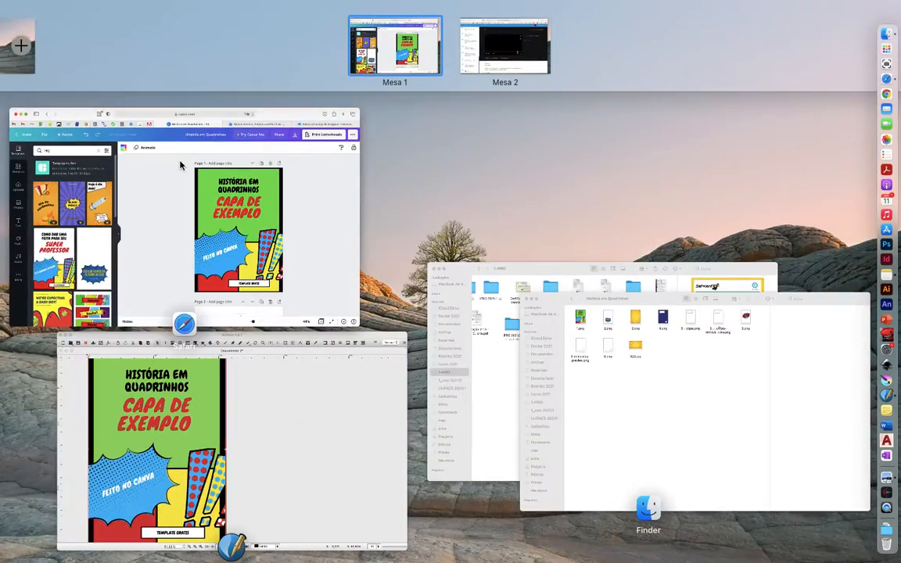
left_click(239, 393)
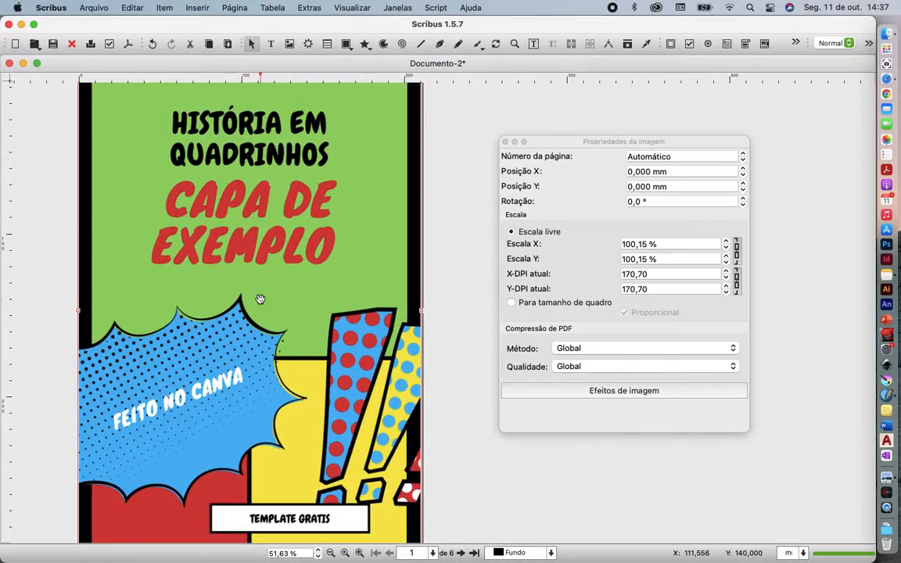
key("ctrl+Up")
left_click(342, 275)
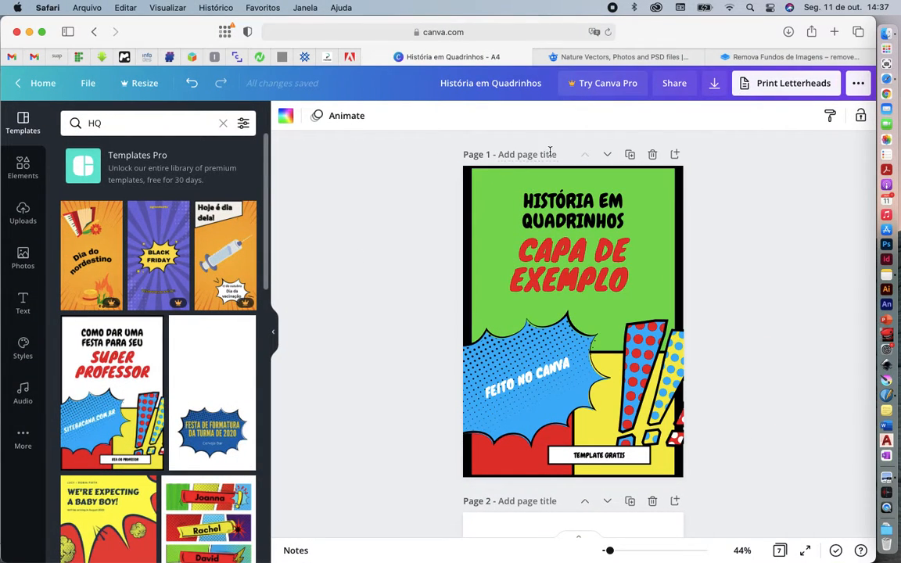
Step: Open the download settings for the comic design and set the file type to PNG
left_click(858, 84)
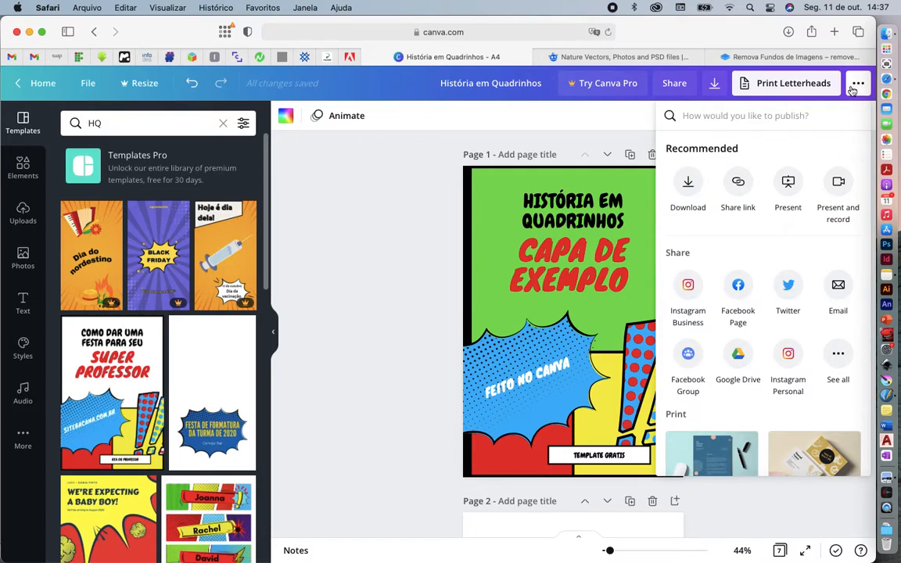
left_click(689, 186)
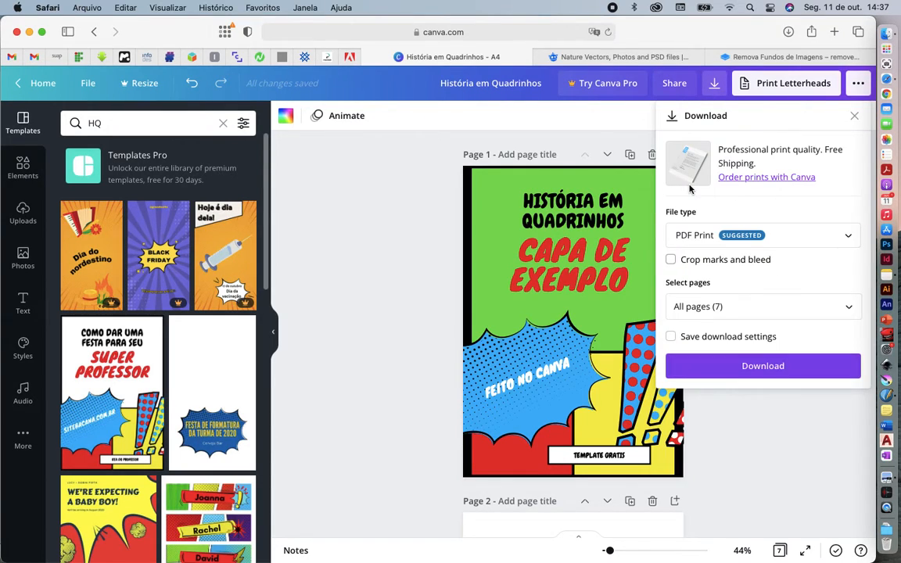
left_click(846, 236)
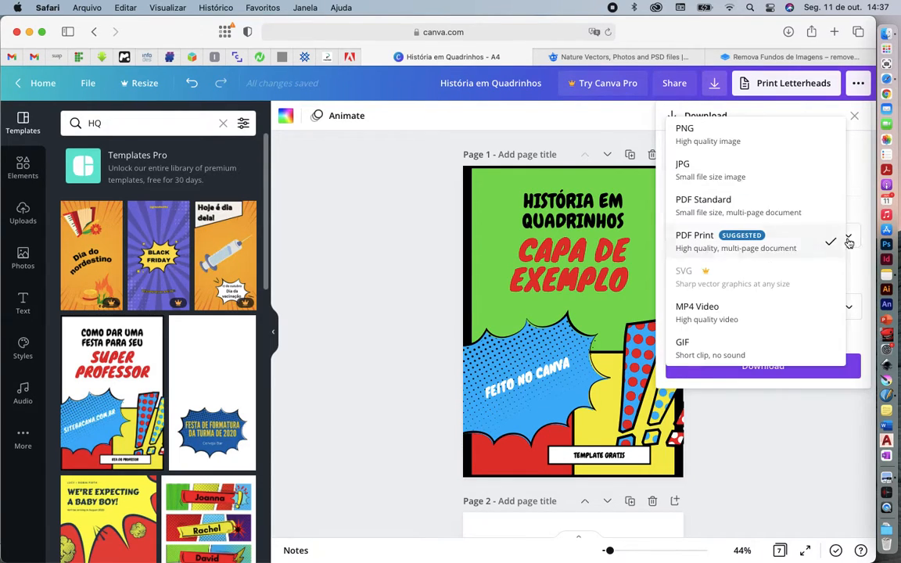
left_click(720, 141)
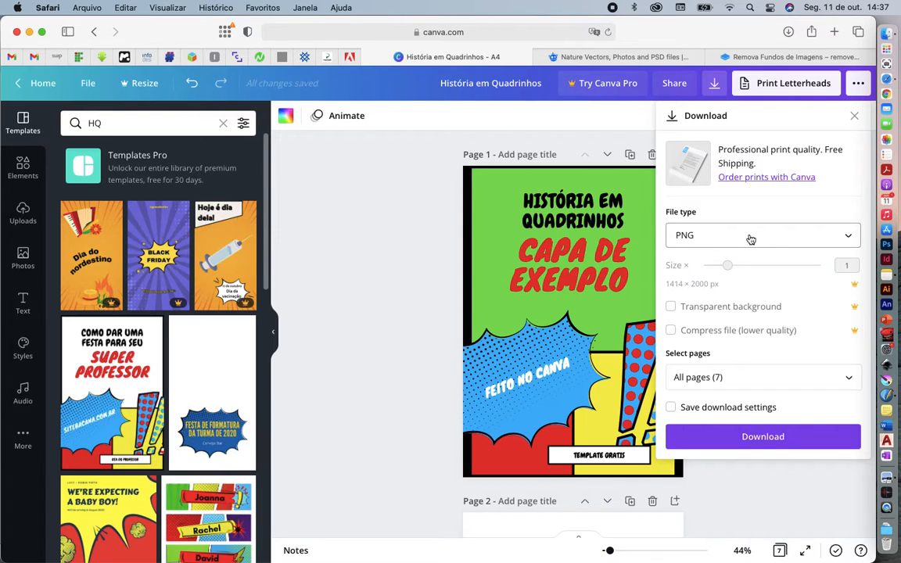
Step: Limit the PNG download to page 1 by clearing the all-pages selection and choosing only the cover page
left_click(715, 376)
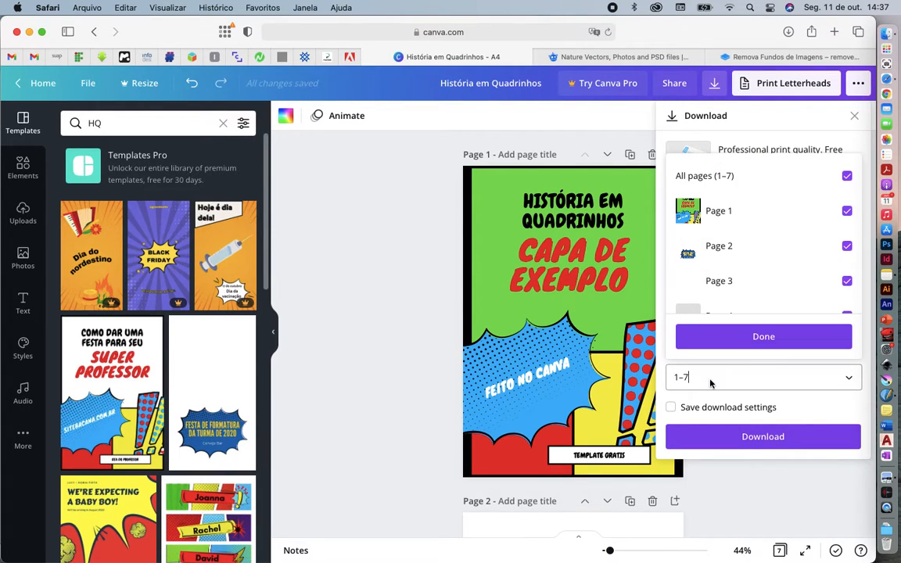
left_click(846, 176)
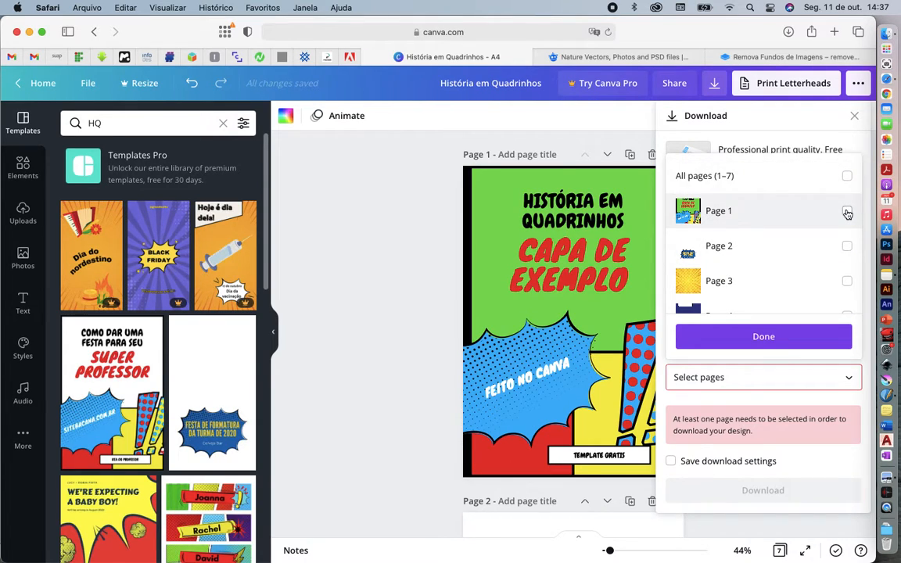
left_click(846, 209)
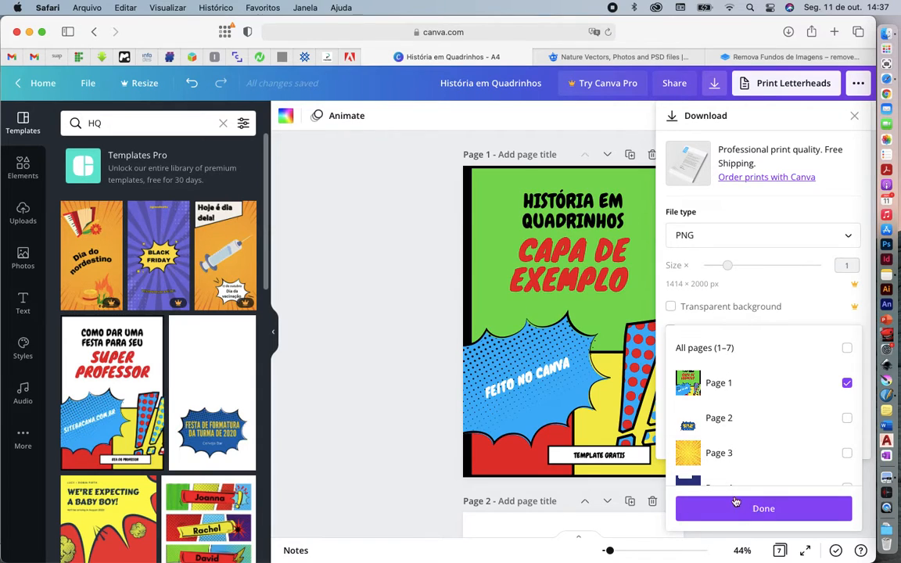
left_click(451, 364)
Step: View the PNG files in the "História em Quadrinhos" folder in Finder, return to the Canva design and close the download settings
key("ctrl+Up")
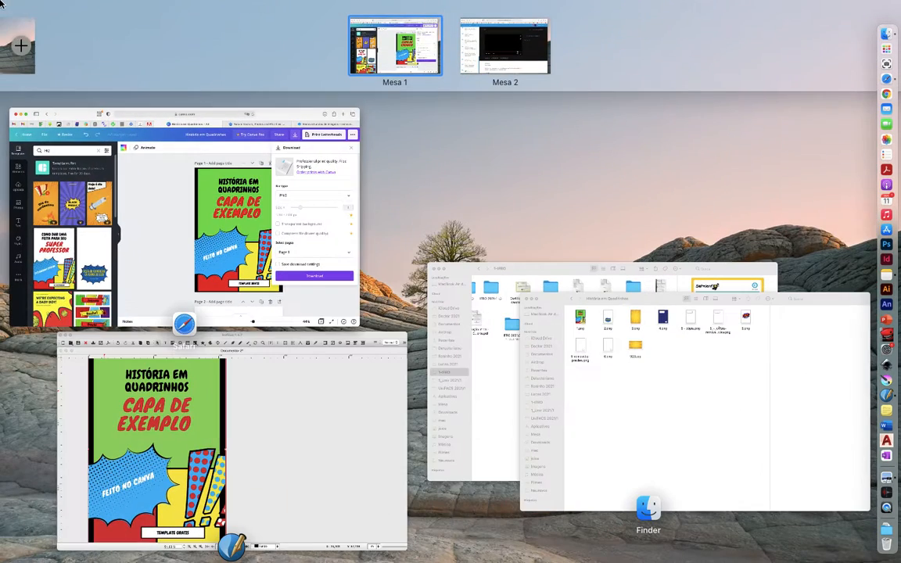
left_click(650, 386)
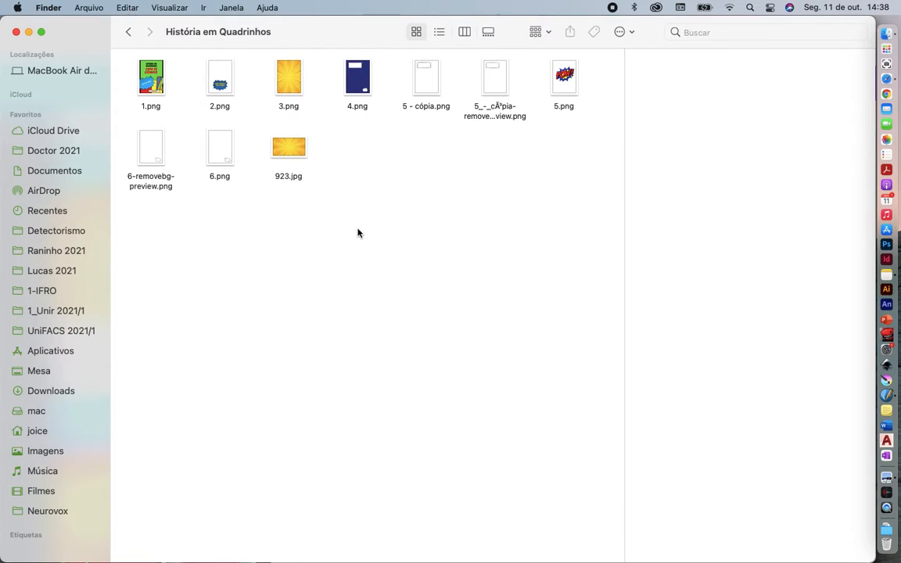
key("ctrl+Up")
left_click(159, 427)
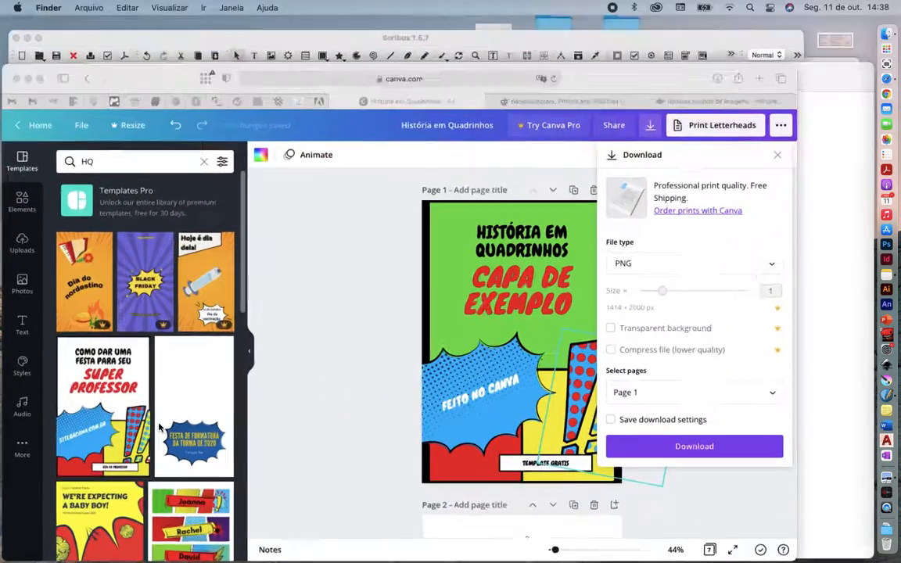
left_click(301, 337)
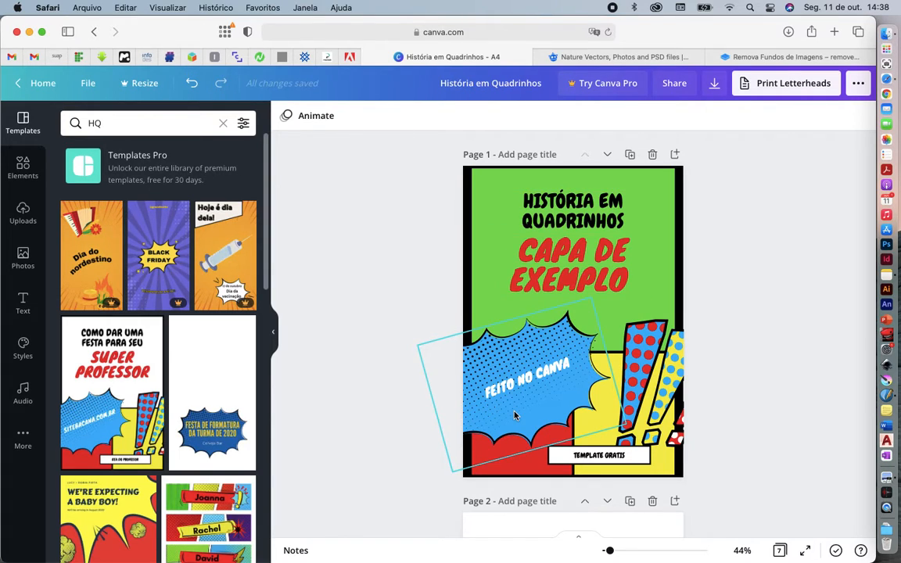
Step: Switch to Freepik and search its resources for "comic"
left_click(651, 61)
left_click(284, 82)
type("comig")
key("Return")
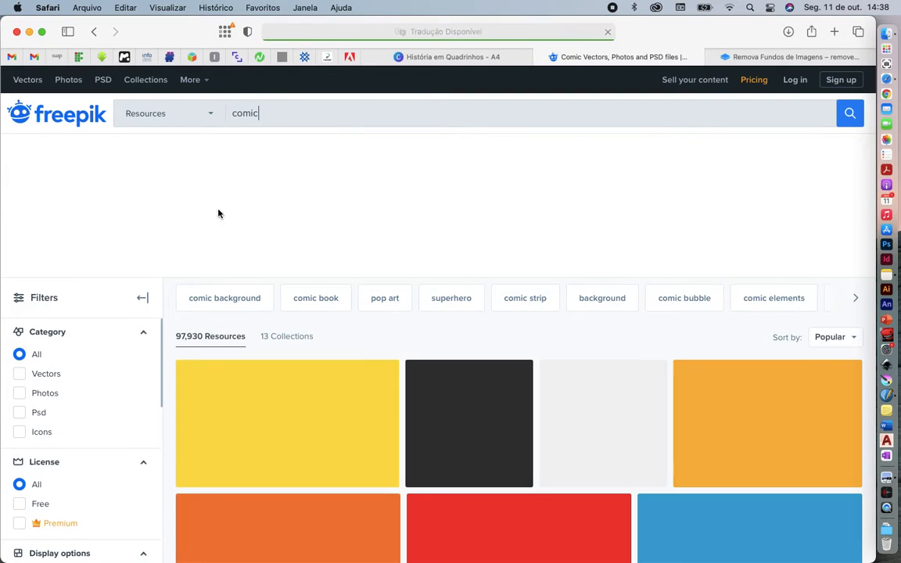
Step: Browse the comic results for backgrounds, speech bubbles, panel frames and text effects suited to a comic book
scroll(284, 367, "down", 3)
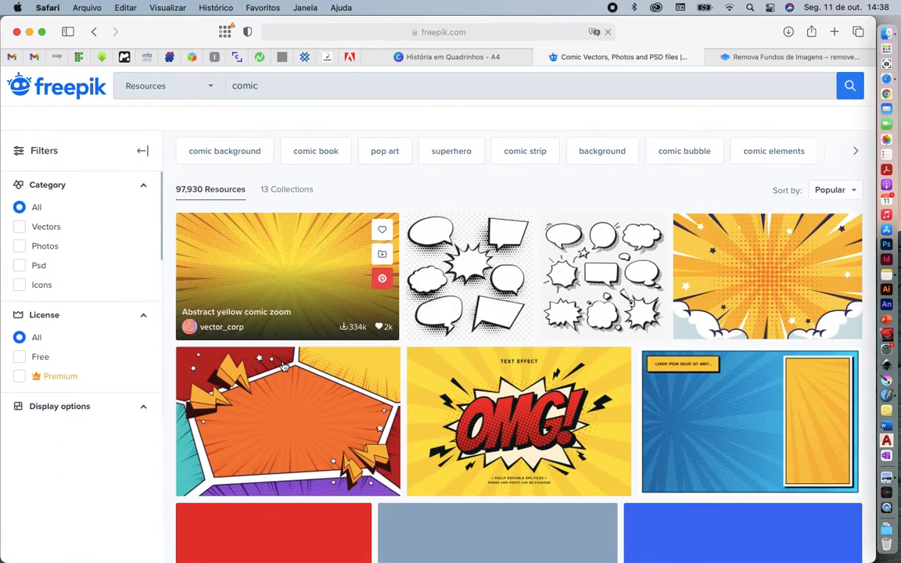
scroll(283, 368, "down", 5)
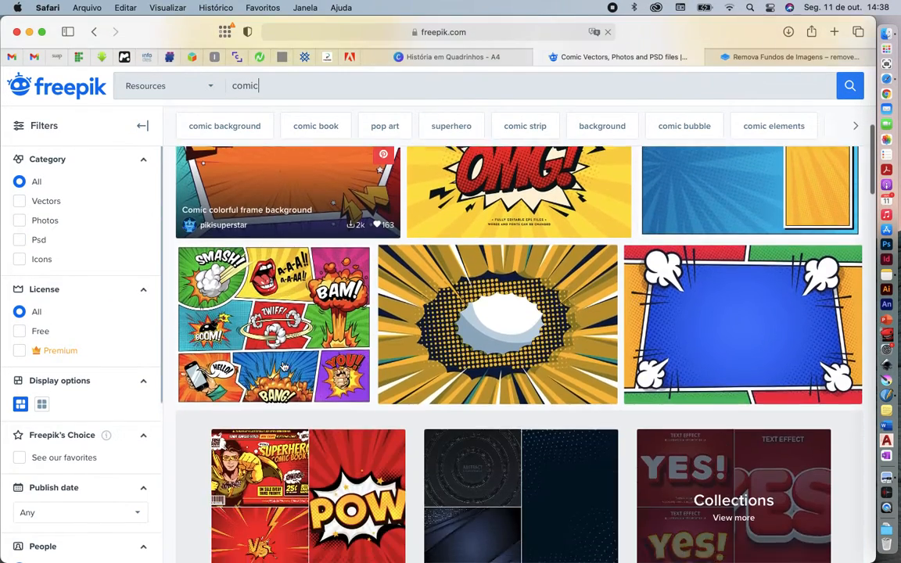
scroll(284, 367, "down", 1)
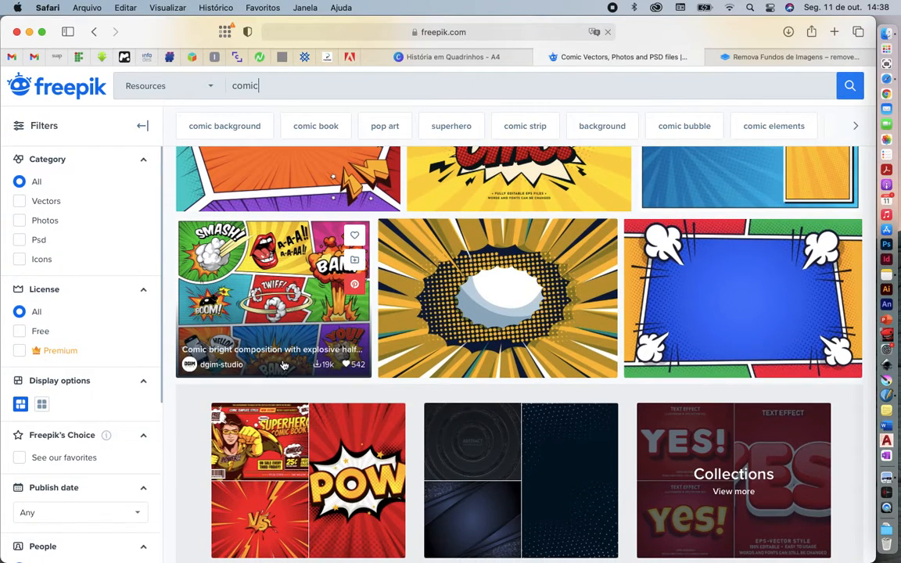
scroll(284, 366, "down", 7)
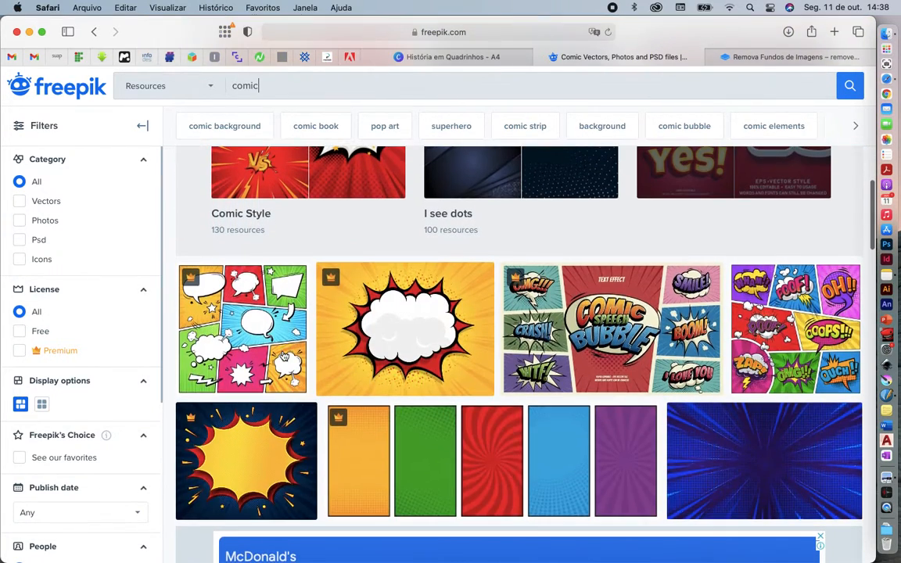
scroll(284, 356, "down", 2)
scroll(284, 356, "up", 5)
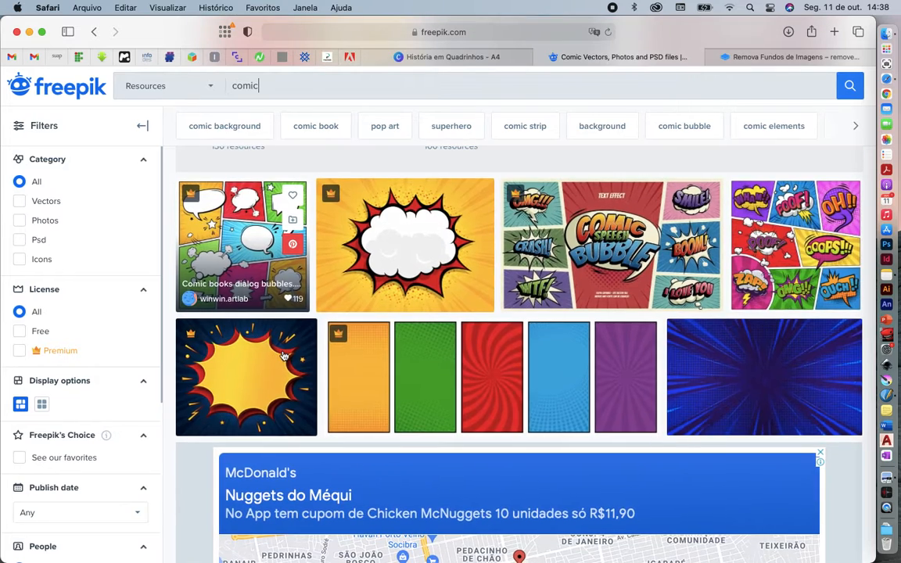
scroll(284, 356, "up", 3)
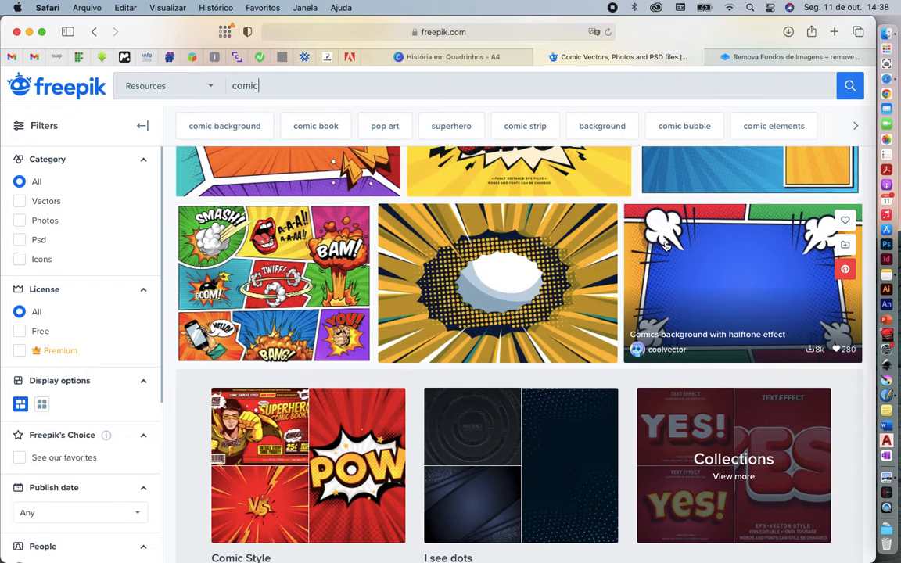
scroll(662, 246, "up", 3)
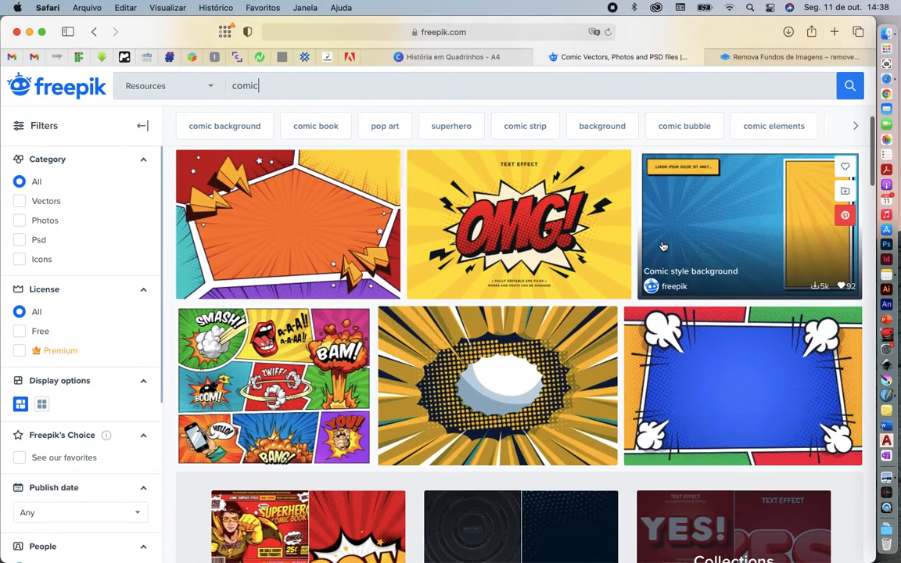
scroll(661, 245, "up", 2)
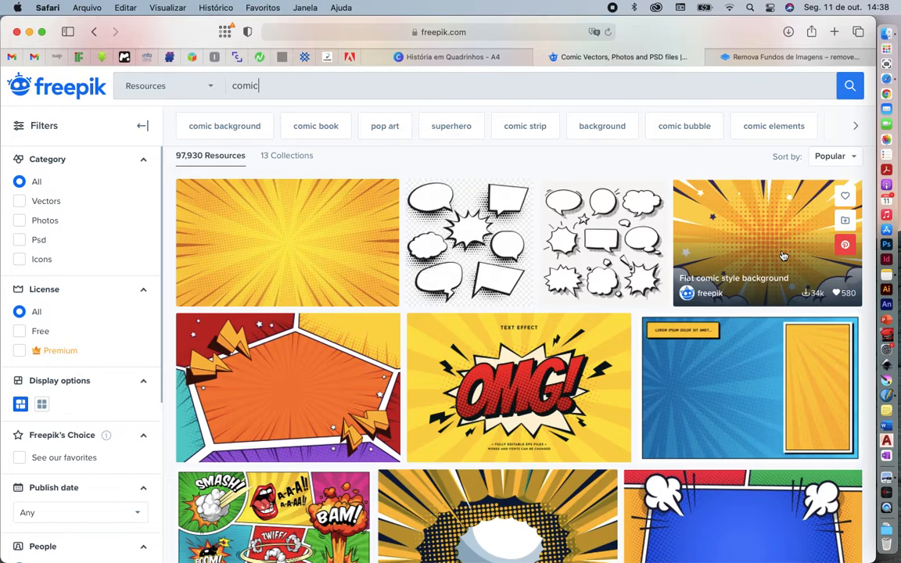
scroll(485, 383, "up", 3)
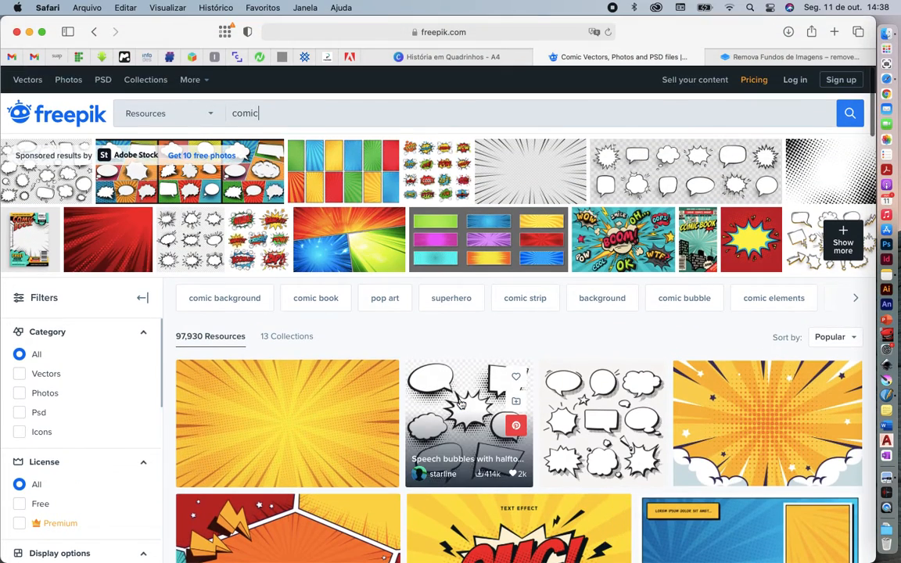
scroll(462, 403, "down", 3)
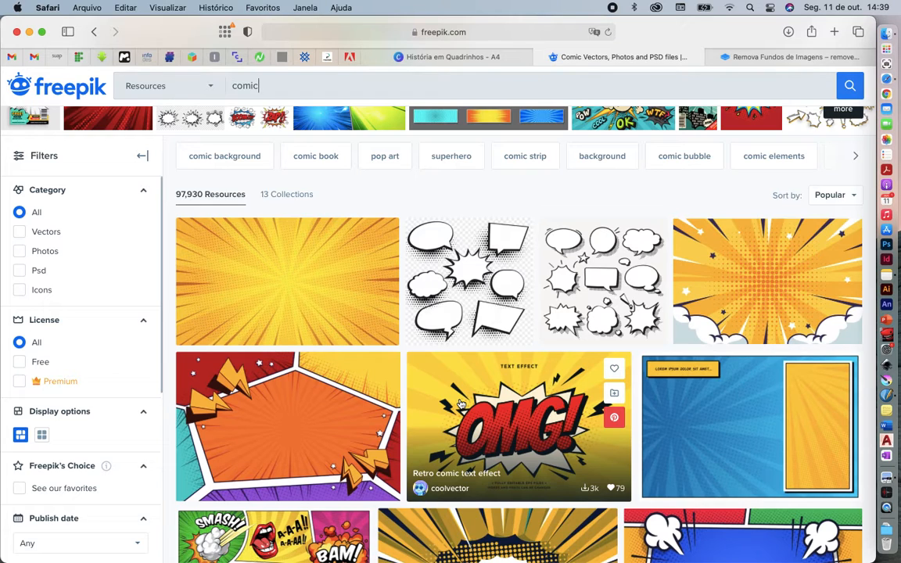
Step: Return to the Canva design and select the cover's "História em Quadrinhos" title and its exclamation-mark graphic to inspect them
left_click(462, 56)
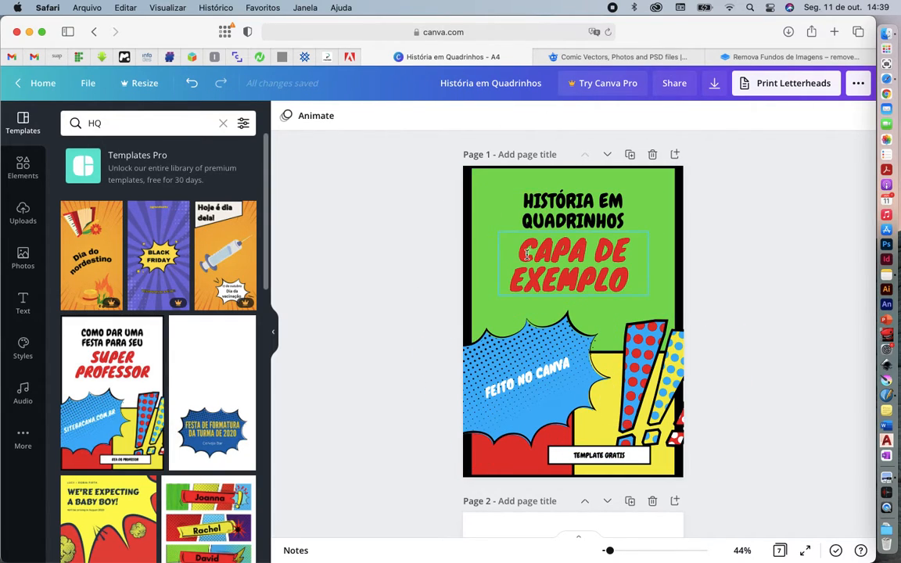
left_click(547, 213)
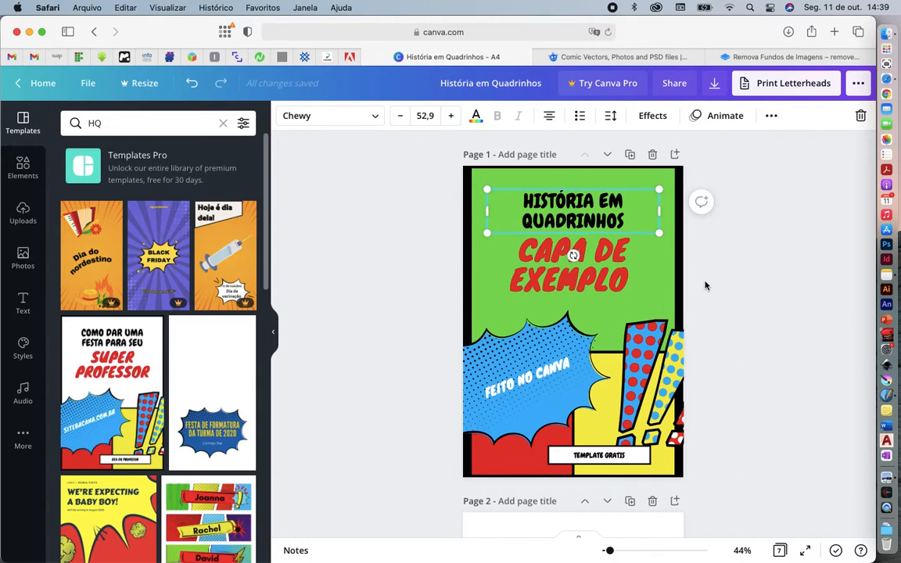
left_click(642, 411)
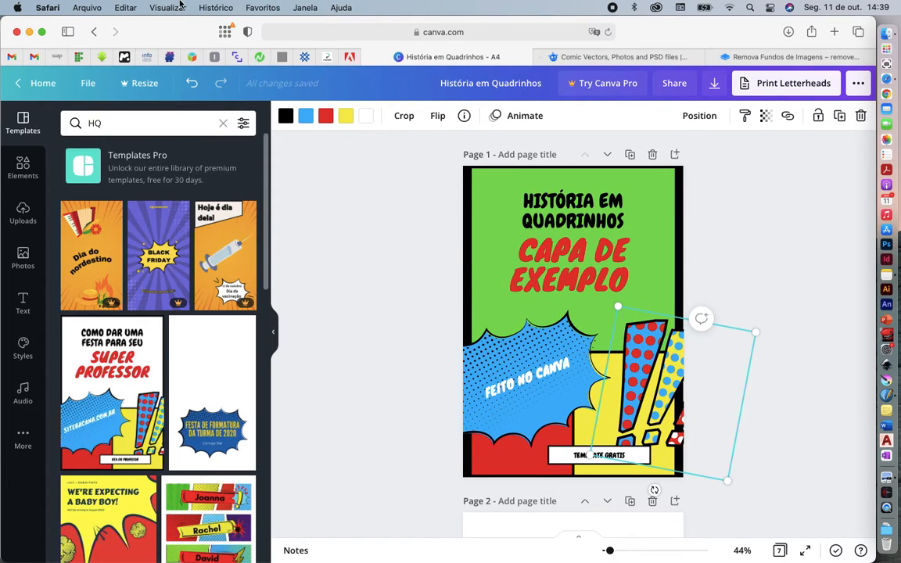
Step: Switch to Scribus to view the cover placed in the document, and return to the Canva design in Safari
key("ctrl+Up")
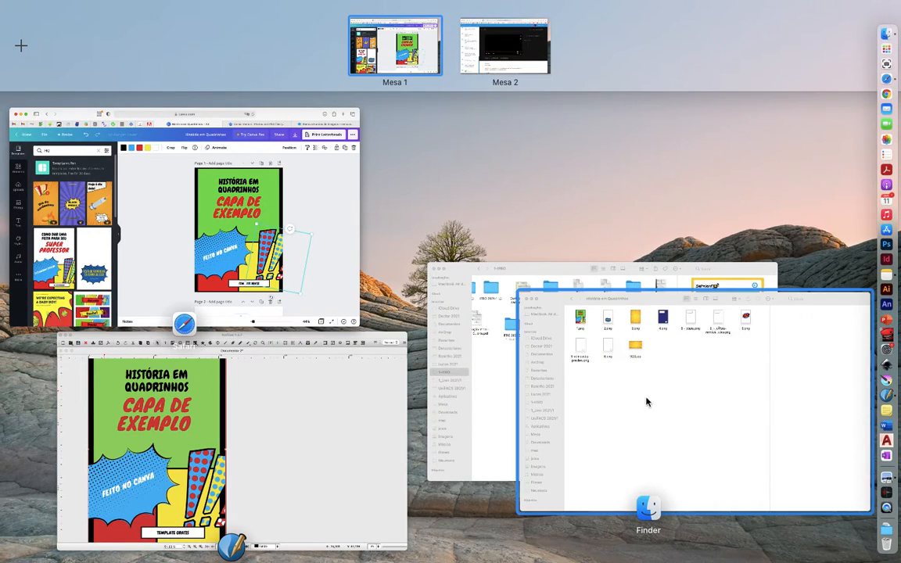
left_click(295, 414)
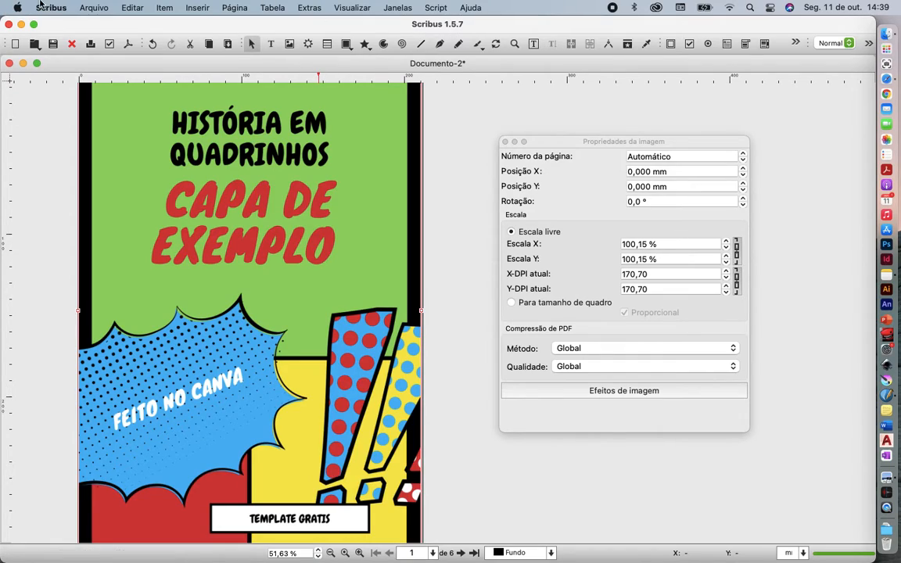
key("ctrl+Up")
left_click(316, 279)
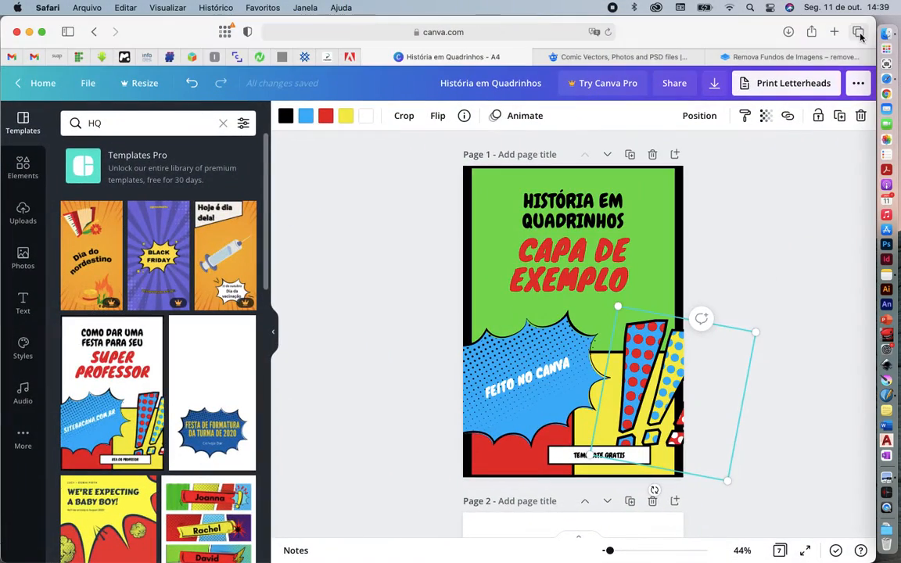
Step: Open the Scribus website, scribus.net, in a new browser tab
left_click(835, 32)
type("scribus")
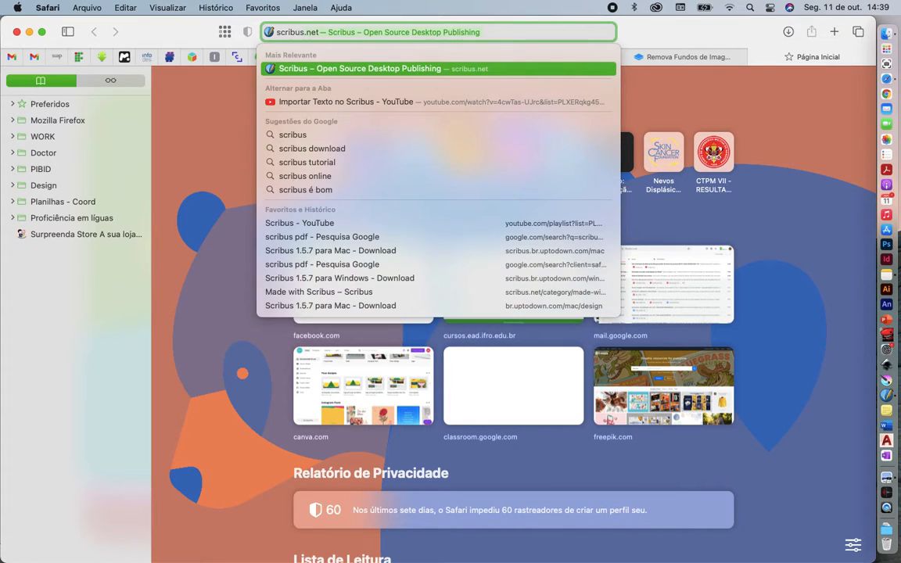
type(".net/")
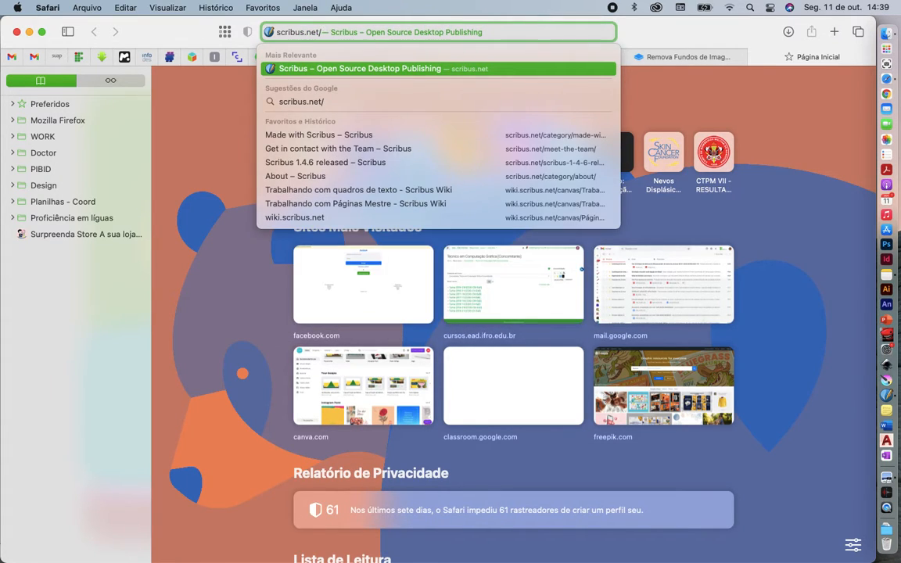
key("Return")
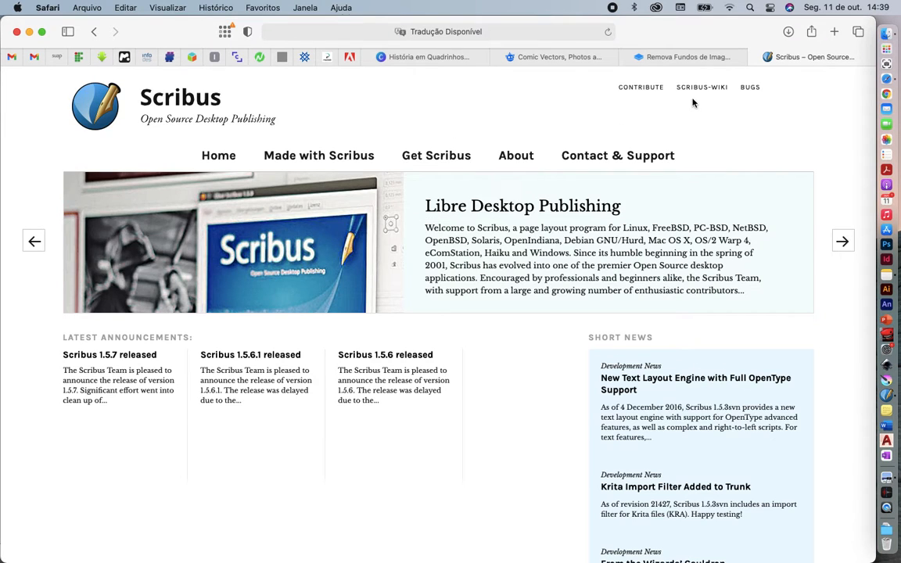
Step: Search Google for "download scribus" in place of the Scribus home page
left_click(452, 36)
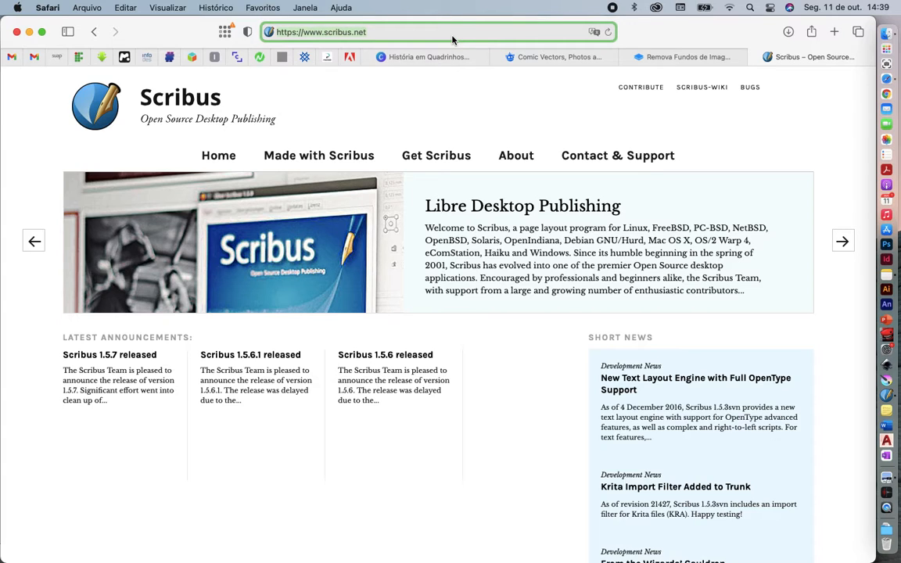
type("dowl")
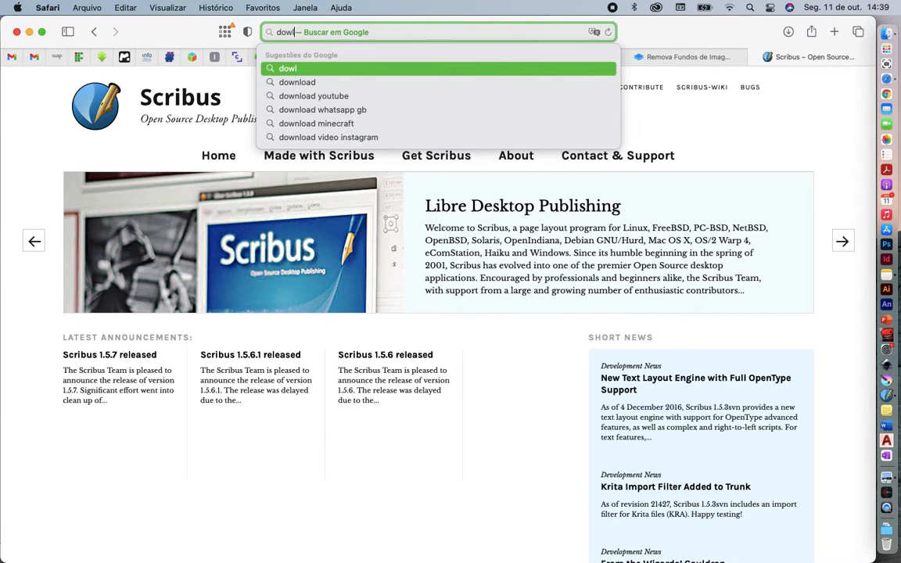
type("oad")
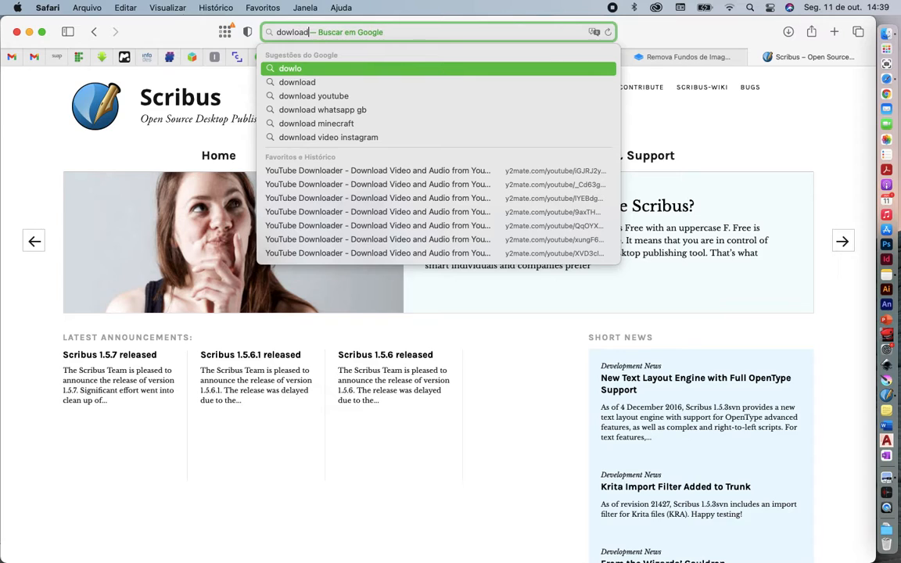
type(" scr")
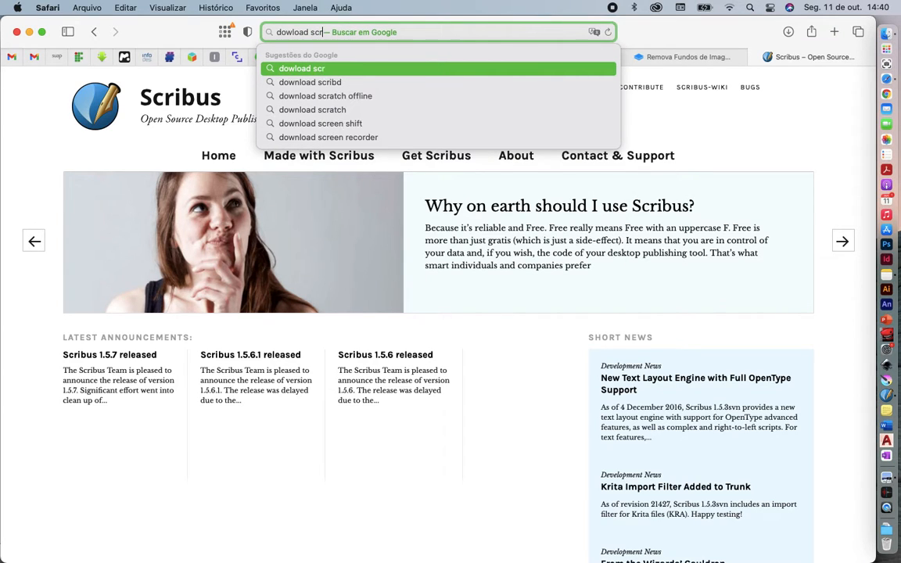
type("ibus")
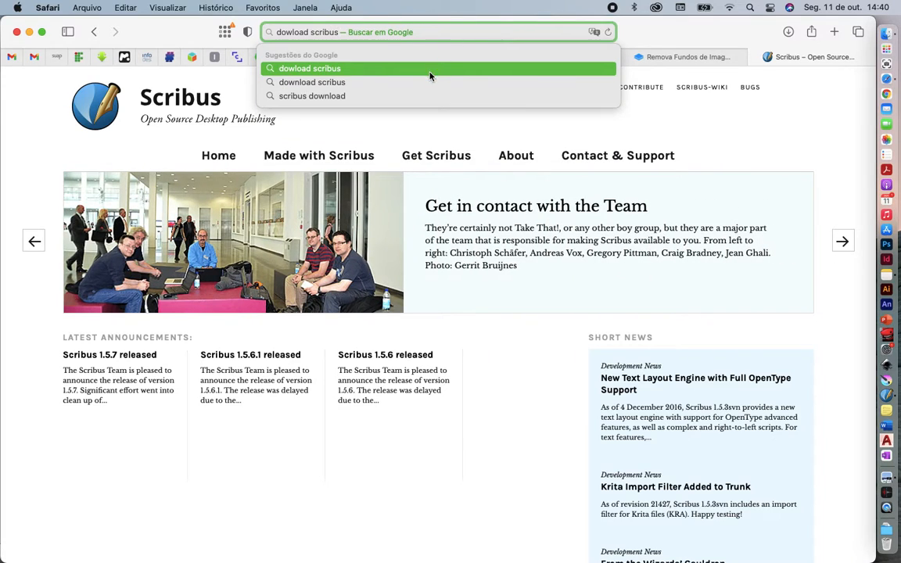
left_click(387, 85)
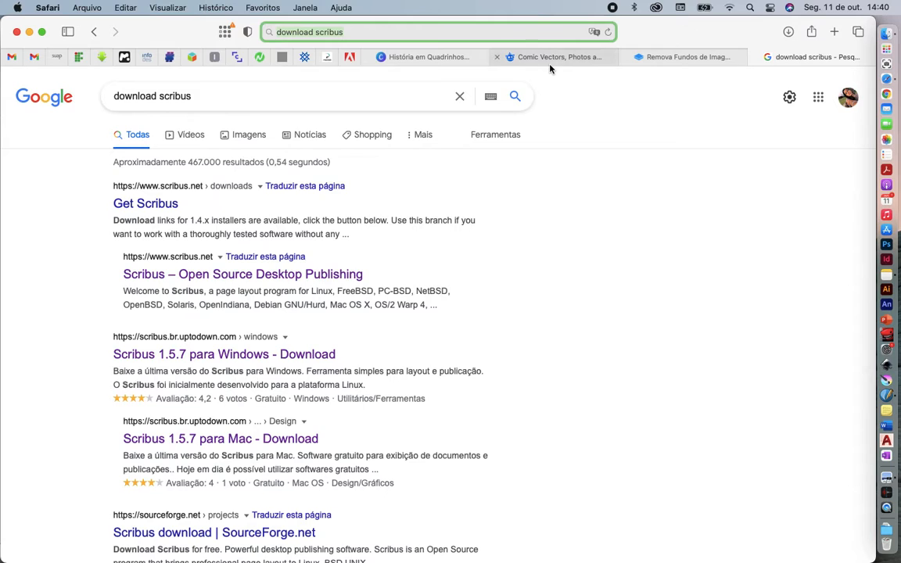
Step: View the Freepik comic results, switch to the Scribus document, and close the image properties window
mouse_move(553, 62)
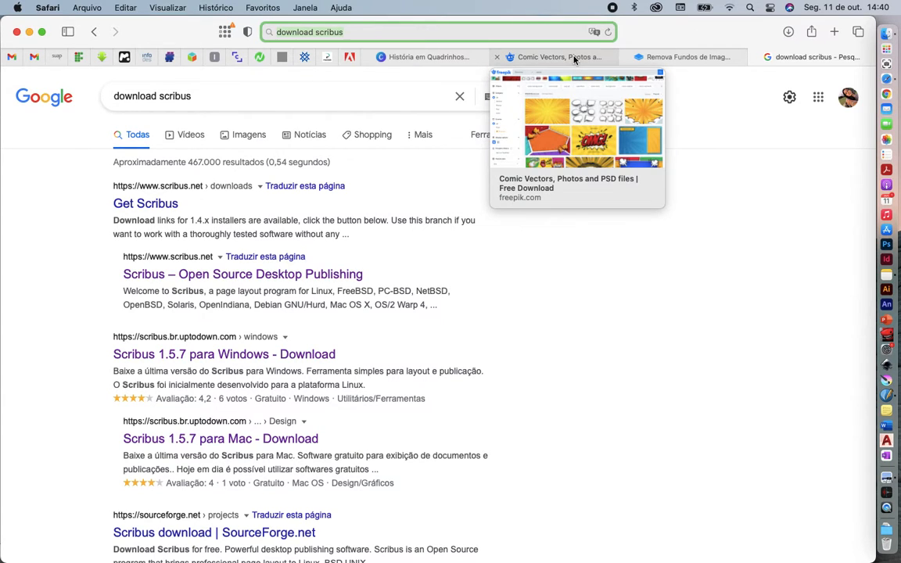
left_click(575, 61)
mouse_move(2, 6)
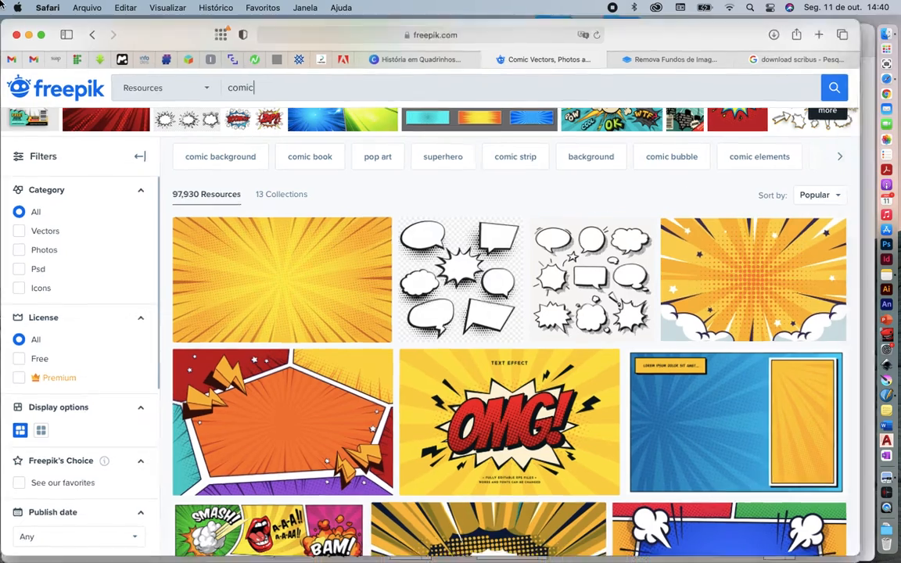
left_click(254, 424)
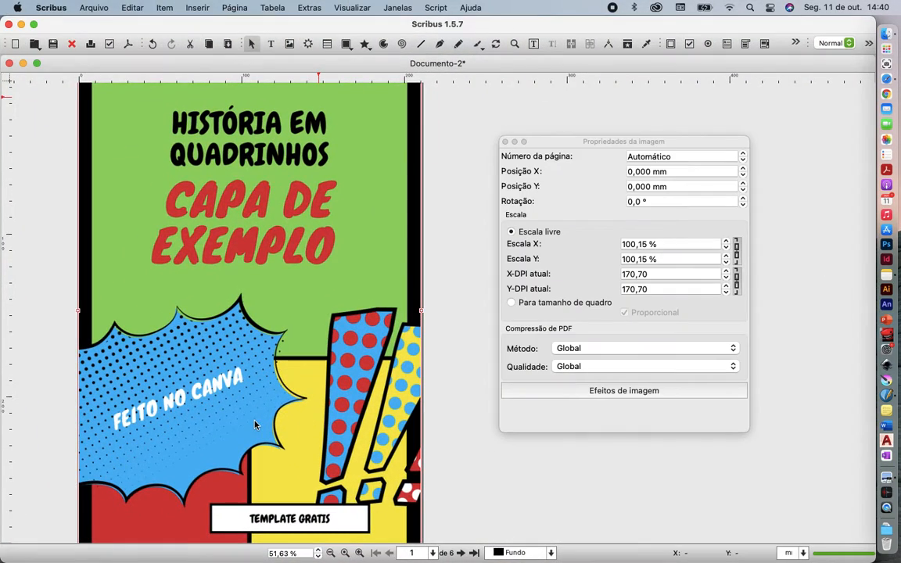
left_click(505, 141)
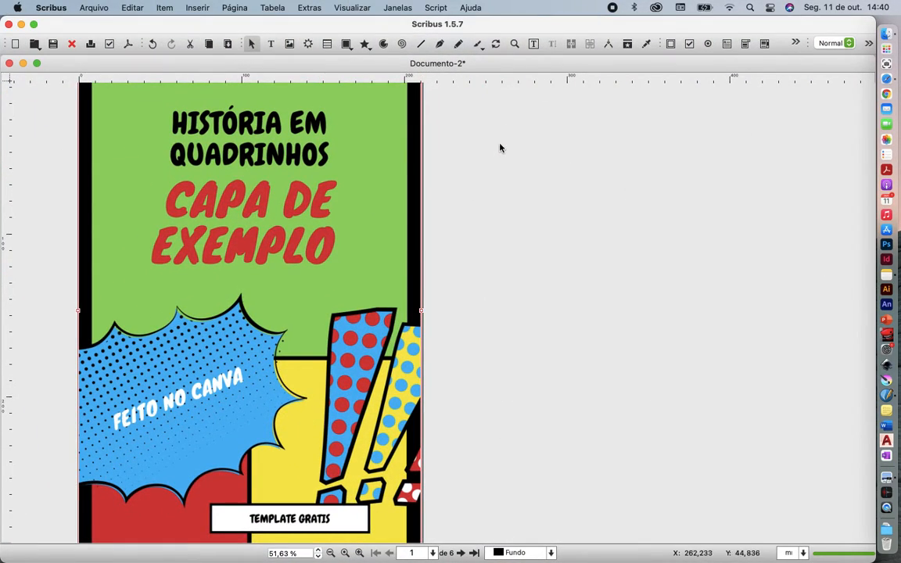
Step: Start a new document, choose the Páginas opostas layout, go to the page count setting, and cancel the setup
left_click(52, 7)
left_click(96, 26)
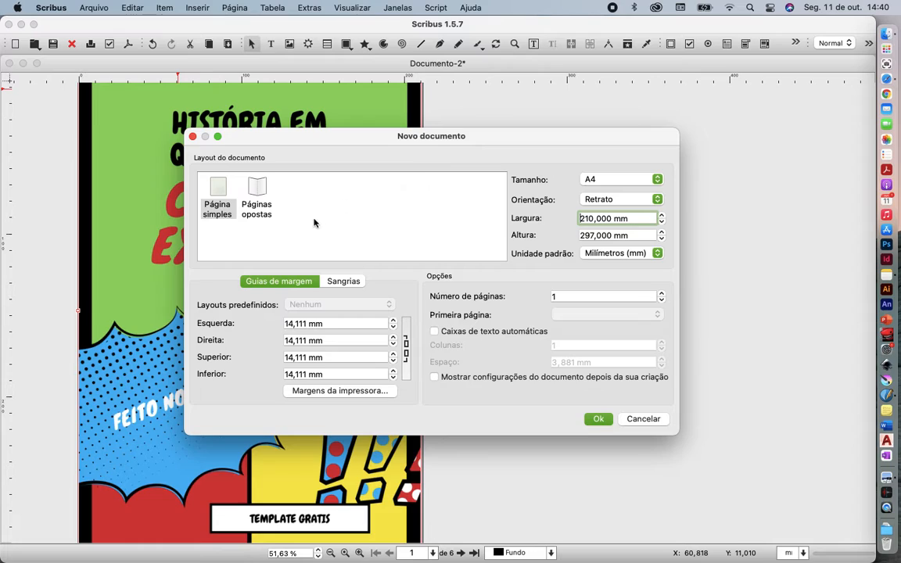
left_click(257, 186)
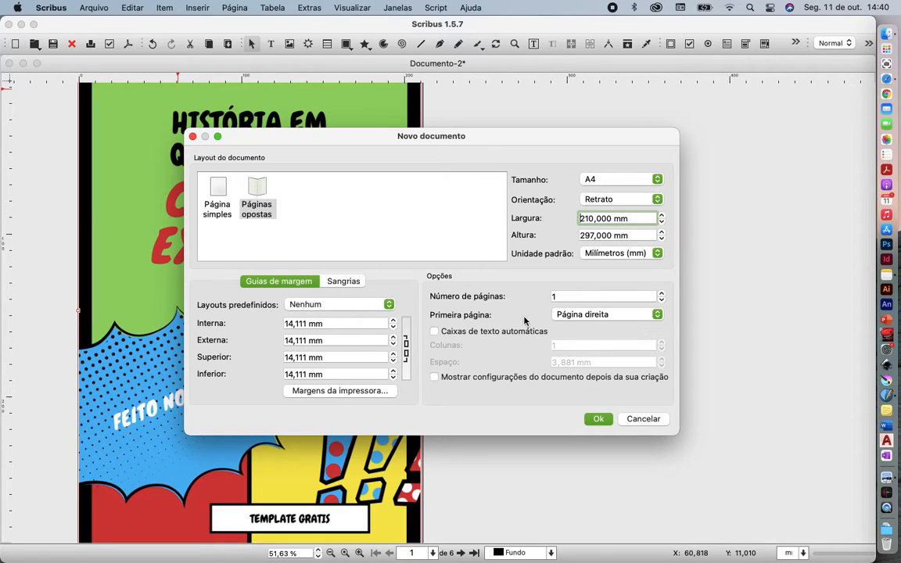
left_click(618, 295)
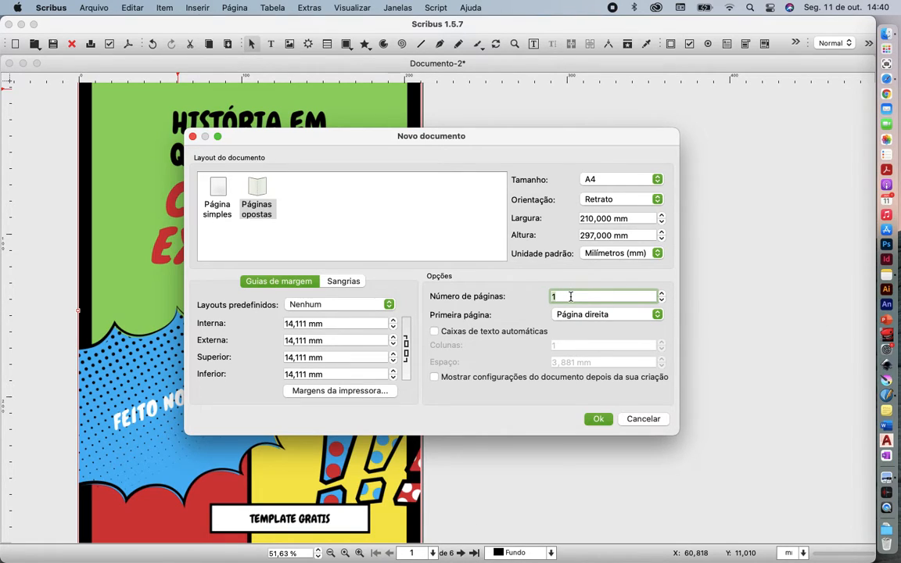
left_click(648, 423)
Step: Delete the existing cover image frame from page 1
scroll(323, 200, "down", 10)
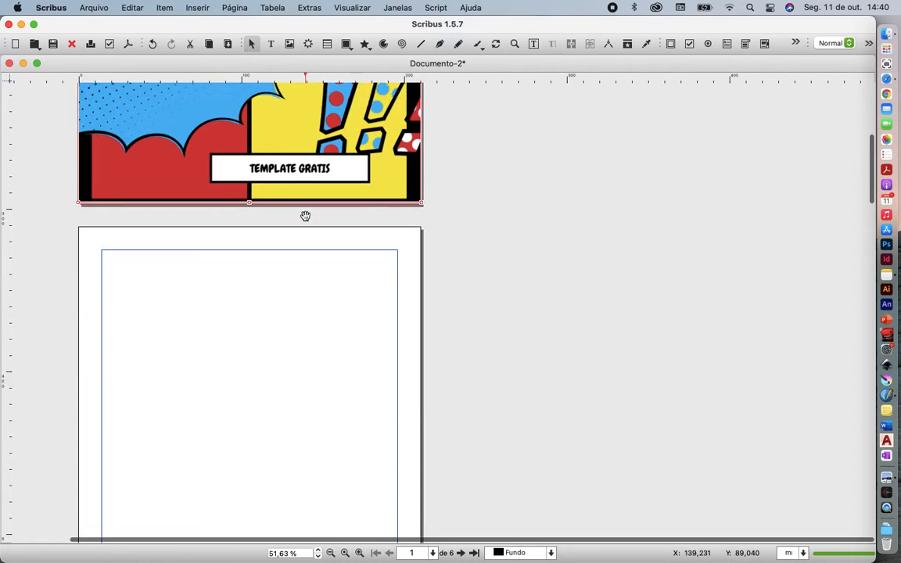
scroll(192, 374, "up", 11)
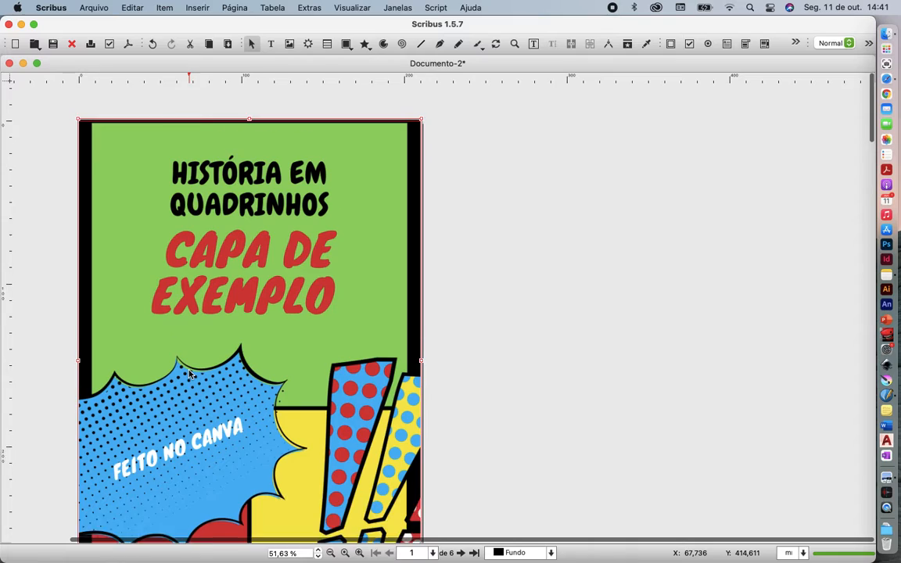
scroll(189, 371, "left", 3)
key("Delete")
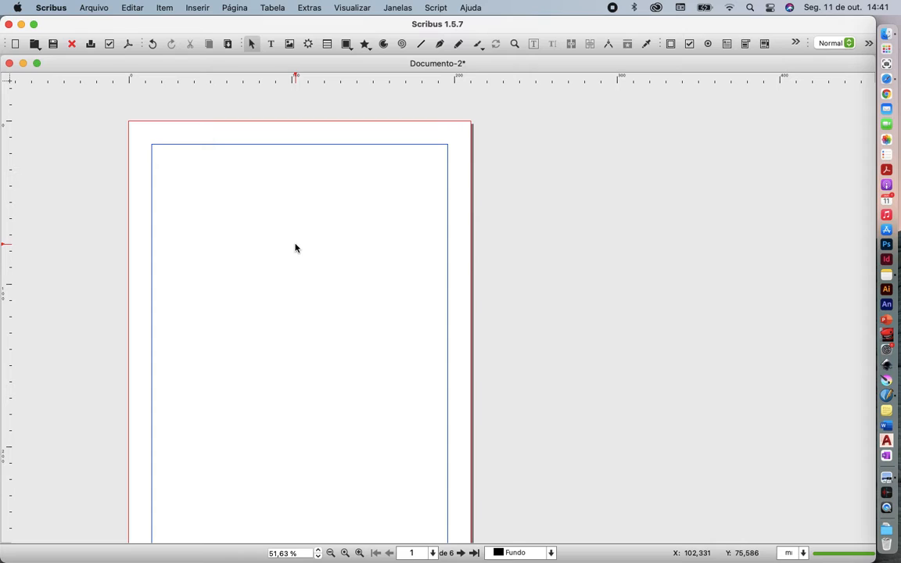
Step: Insert an image frame covering the whole first page, about 209 mm wide and 298 mm high
left_click(165, 7)
mouse_move(191, 6)
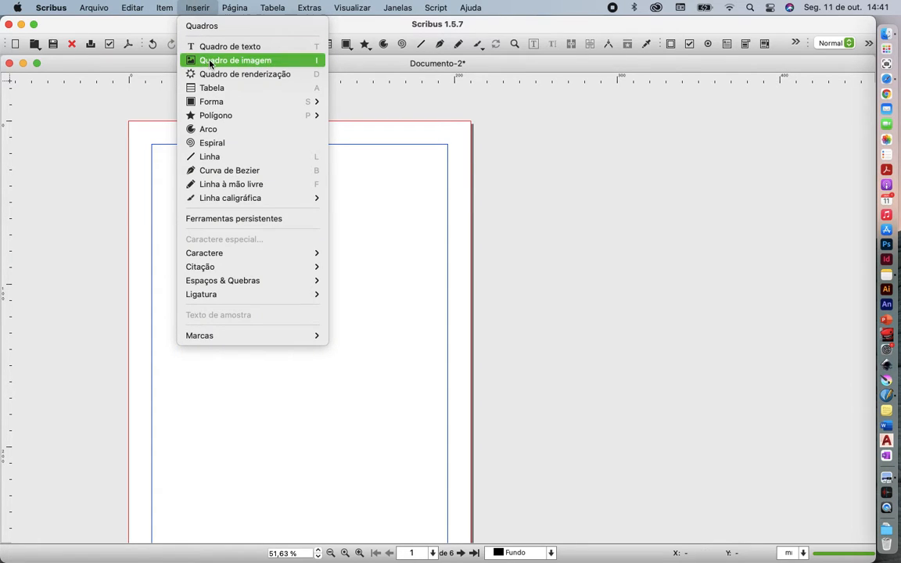
left_click(189, 57)
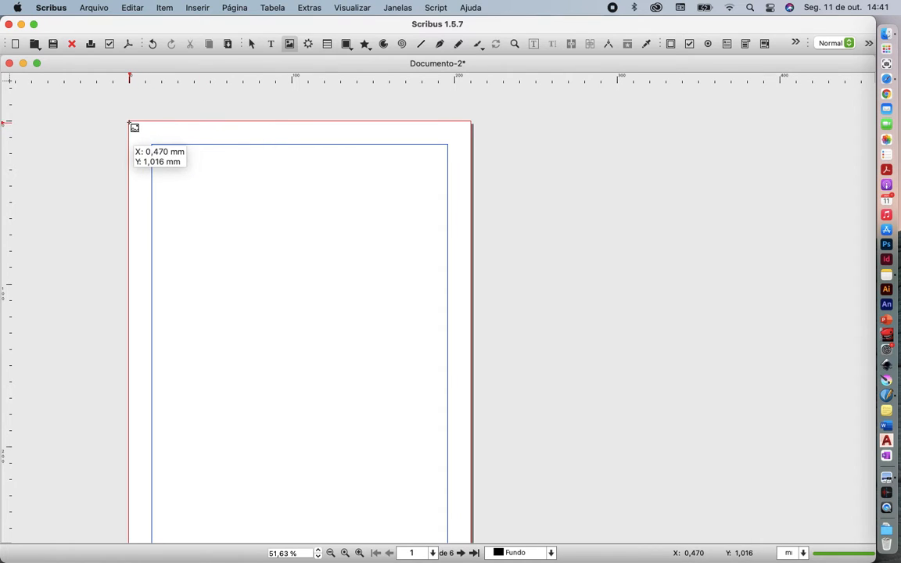
left_click_drag(131, 123, 467, 549)
scroll(467, 469, "down", 3)
left_click_drag(466, 440, 470, 507)
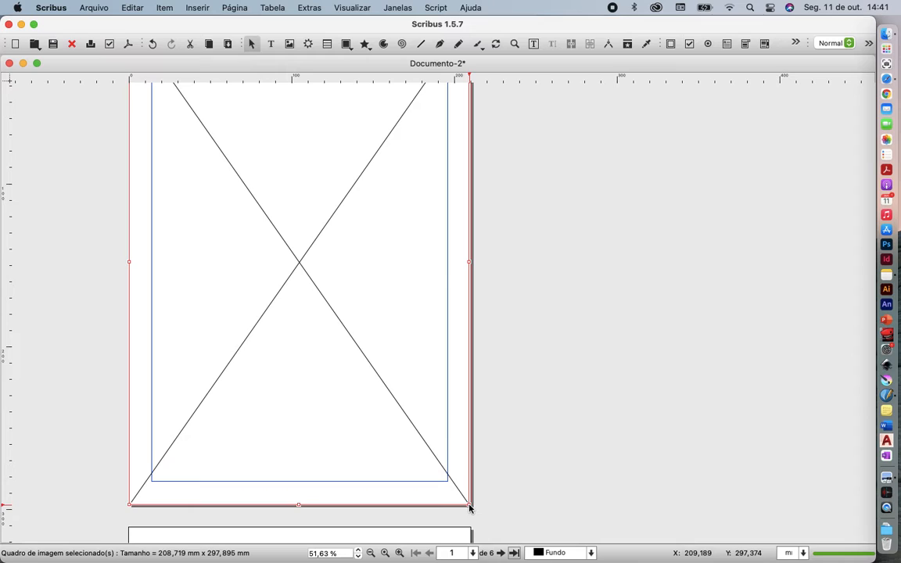
Step: Load the cover image 1.png into the new frame
double_click(310, 301)
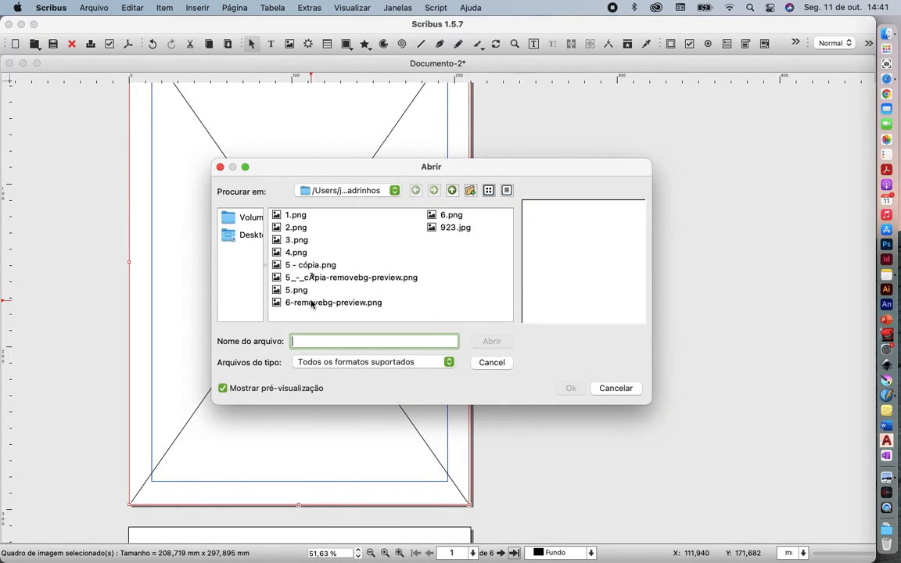
left_click(306, 217)
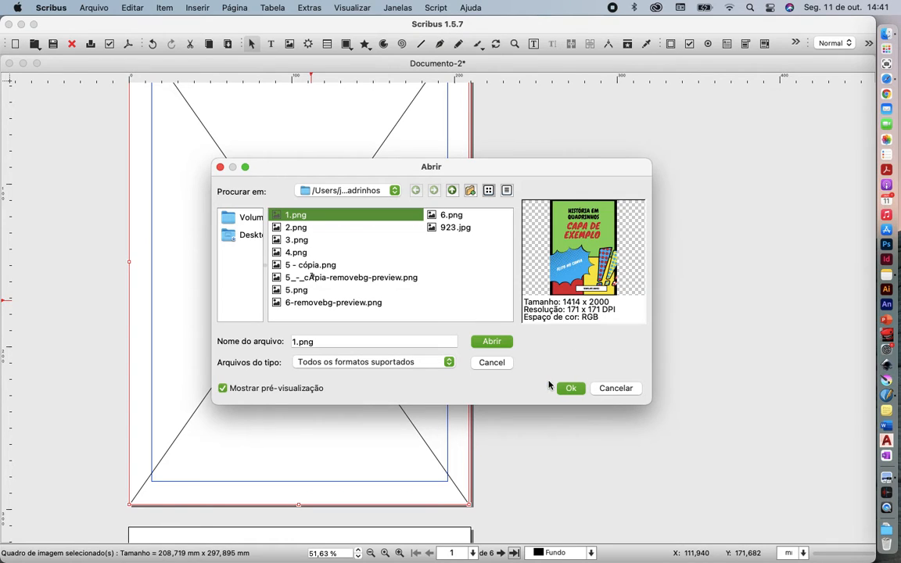
left_click(566, 389)
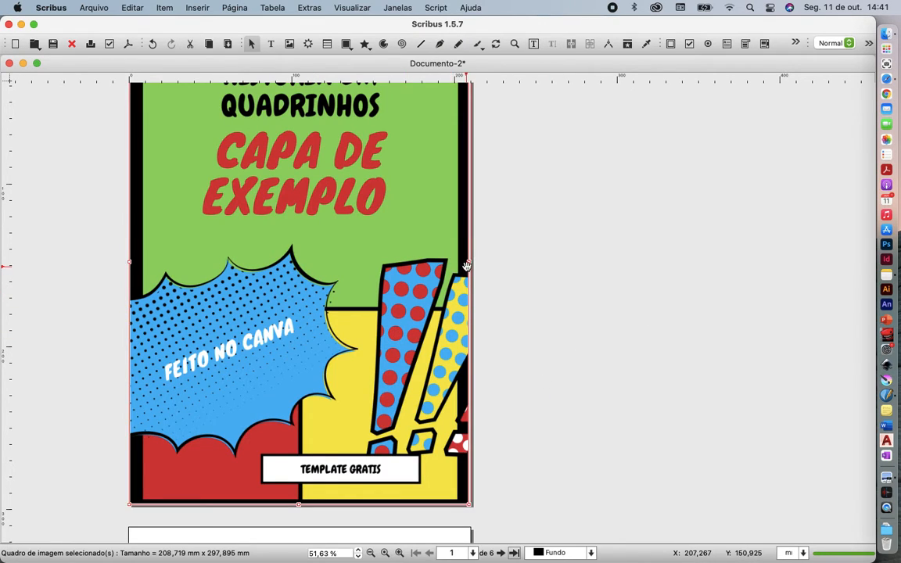
Step: Try narrowing the cover's image frame to about 191 mm wide, and undo the resizing
mouse_move(469, 262)
left_mouse_down()
mouse_move(441, 267)
mouse_move(467, 261)
left_mouse_up()
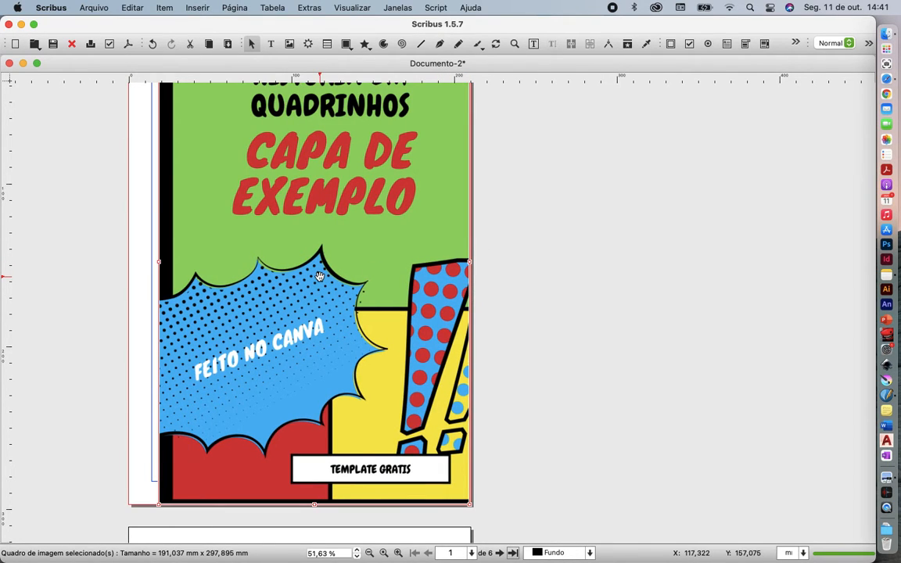
key("super+z")
key("super+z")
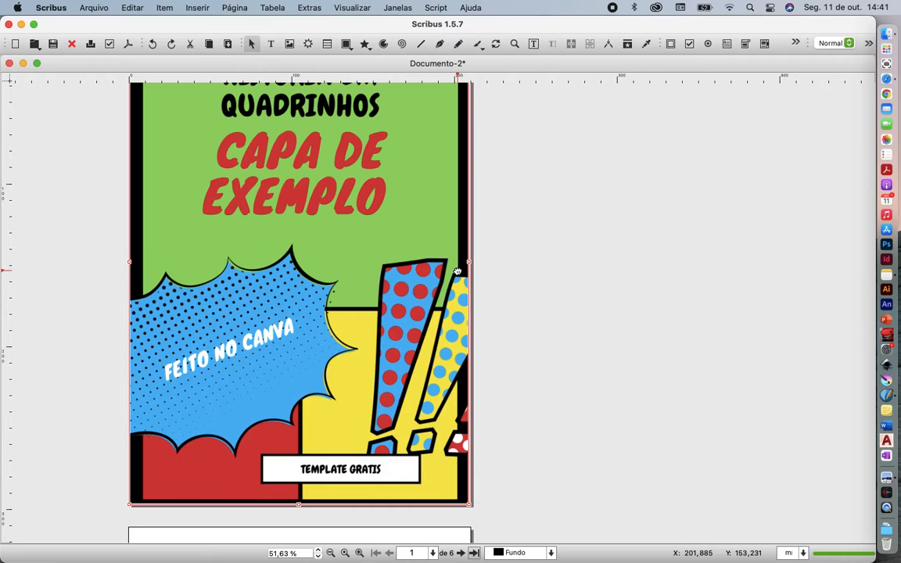
Step: Open the cover image's content properties and scale the image proportionally to the frame size
right_click(348, 263)
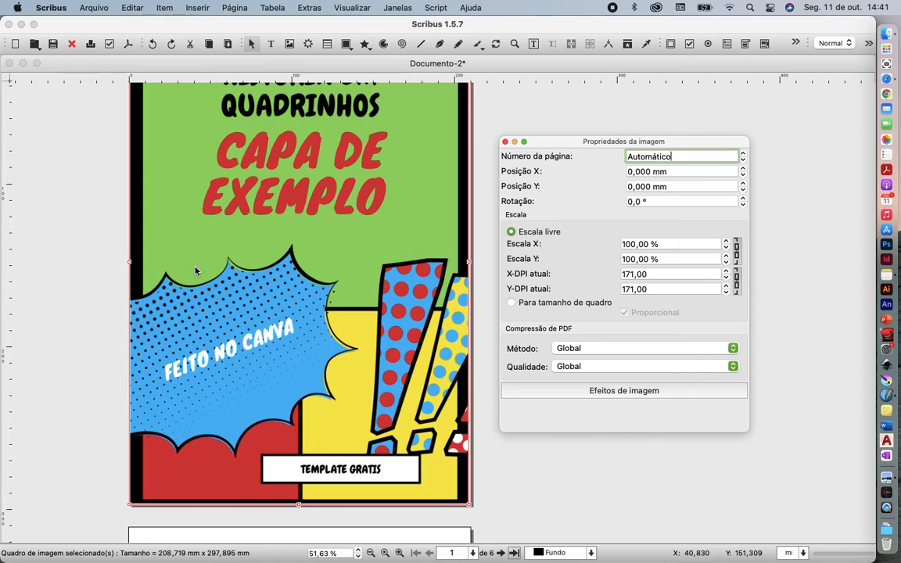
left_click(504, 142)
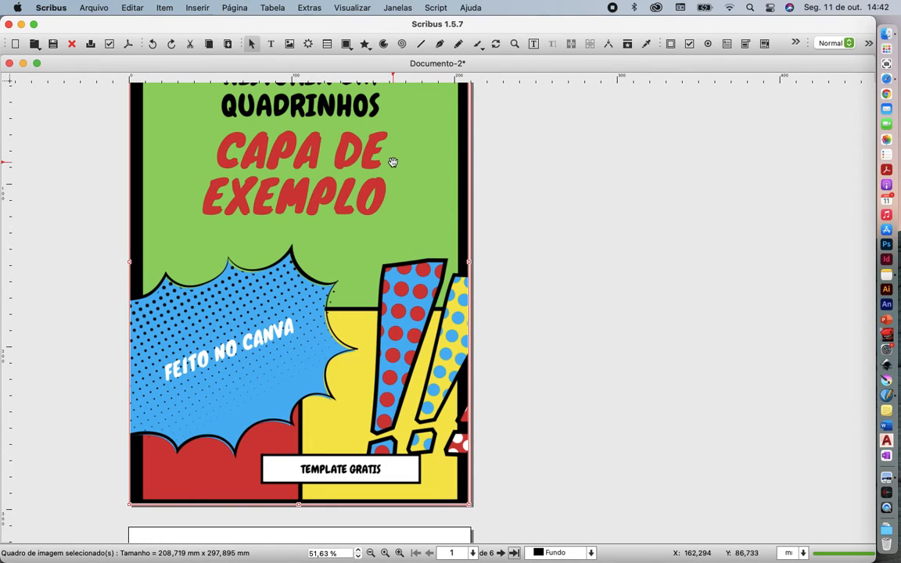
right_click(337, 194)
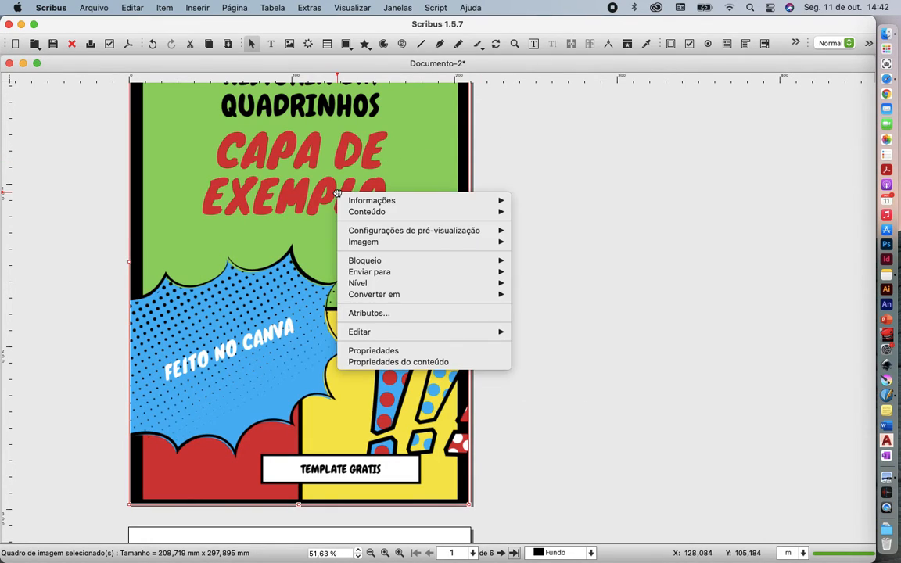
left_click(384, 362)
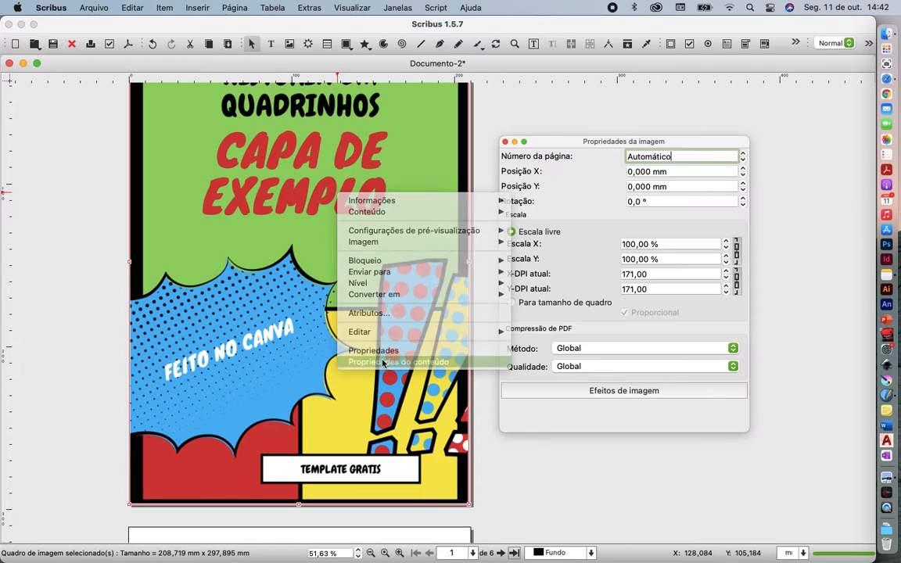
left_click(512, 303)
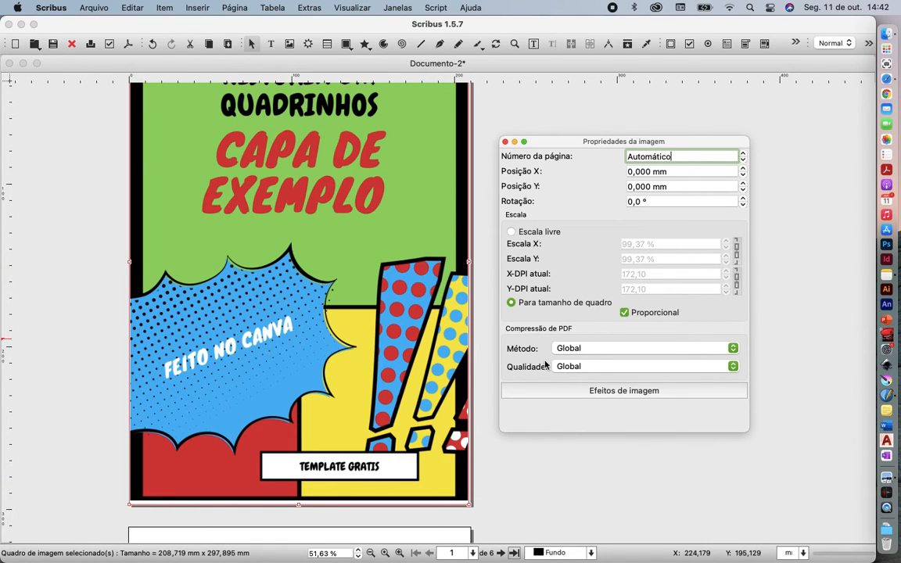
Step: Switch the cover image to free scaling, set its X and Y scale to 100,37 %, and close the image properties
left_click(512, 232)
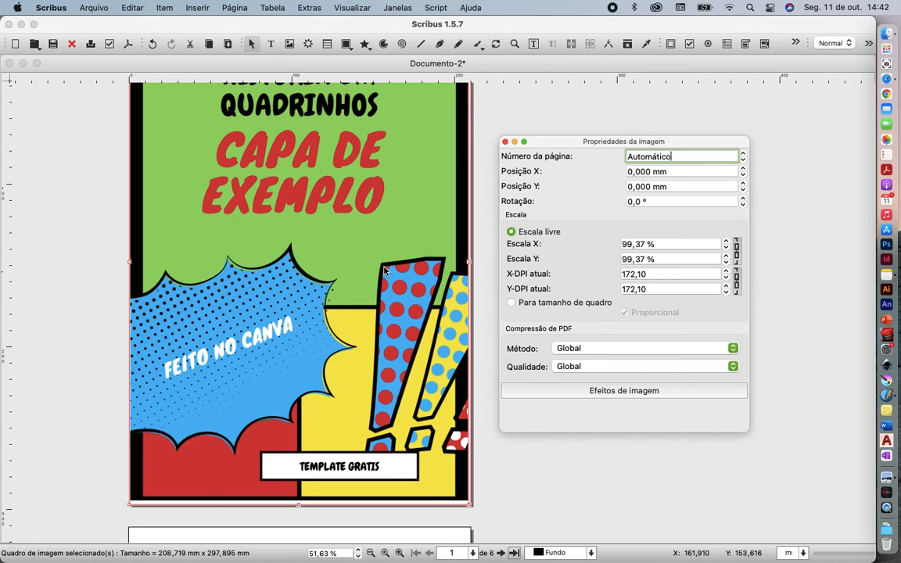
left_click(727, 242)
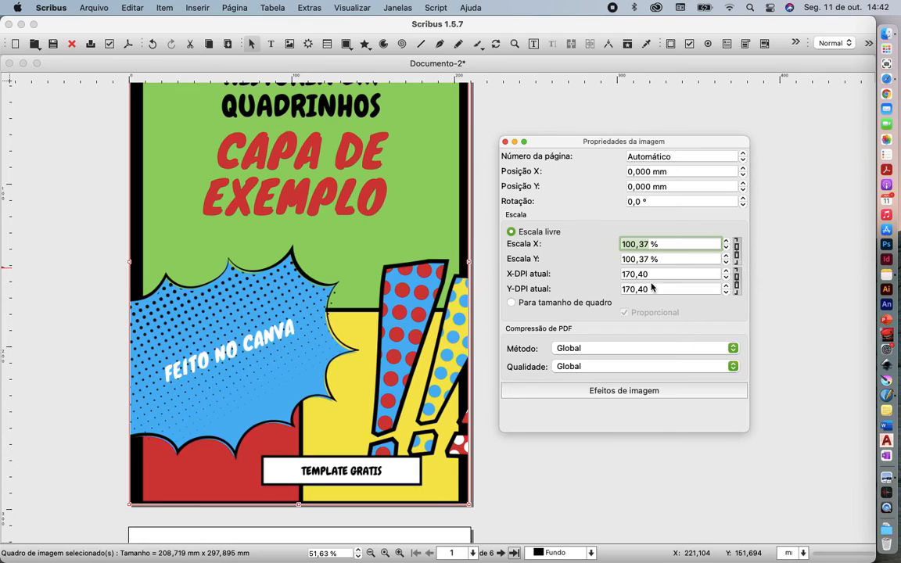
left_click(505, 143)
scroll(318, 147, "up", 2)
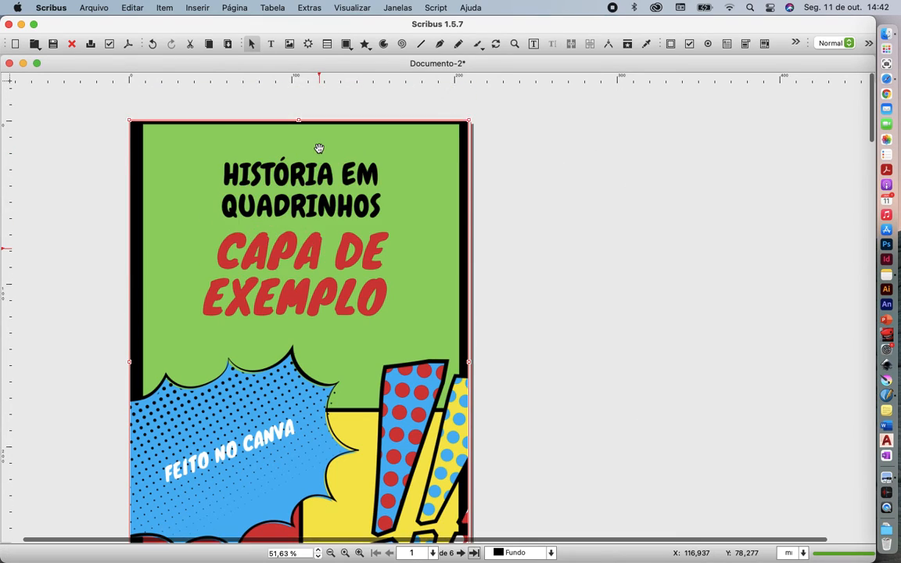
scroll(318, 147, "down", 10)
scroll(318, 147, "right", 2)
scroll(320, 149, "up", 2)
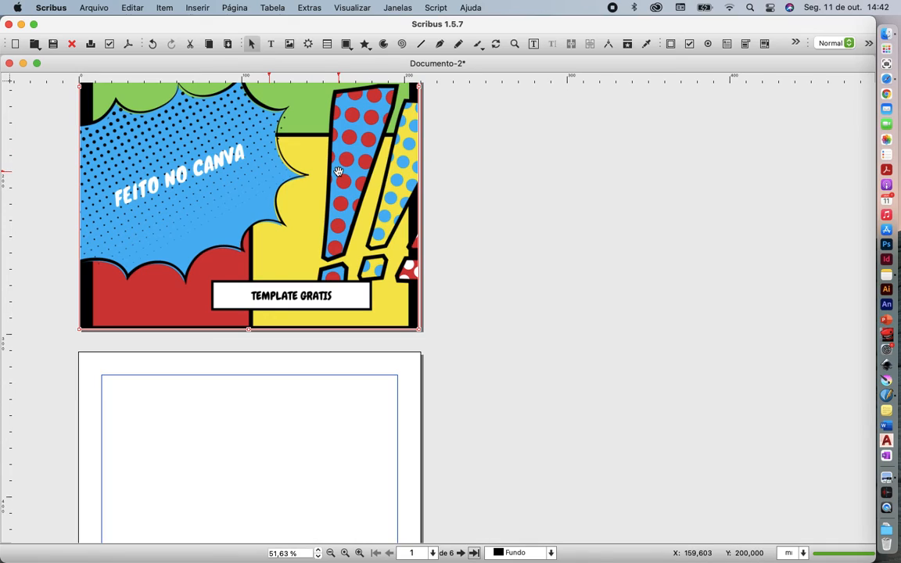